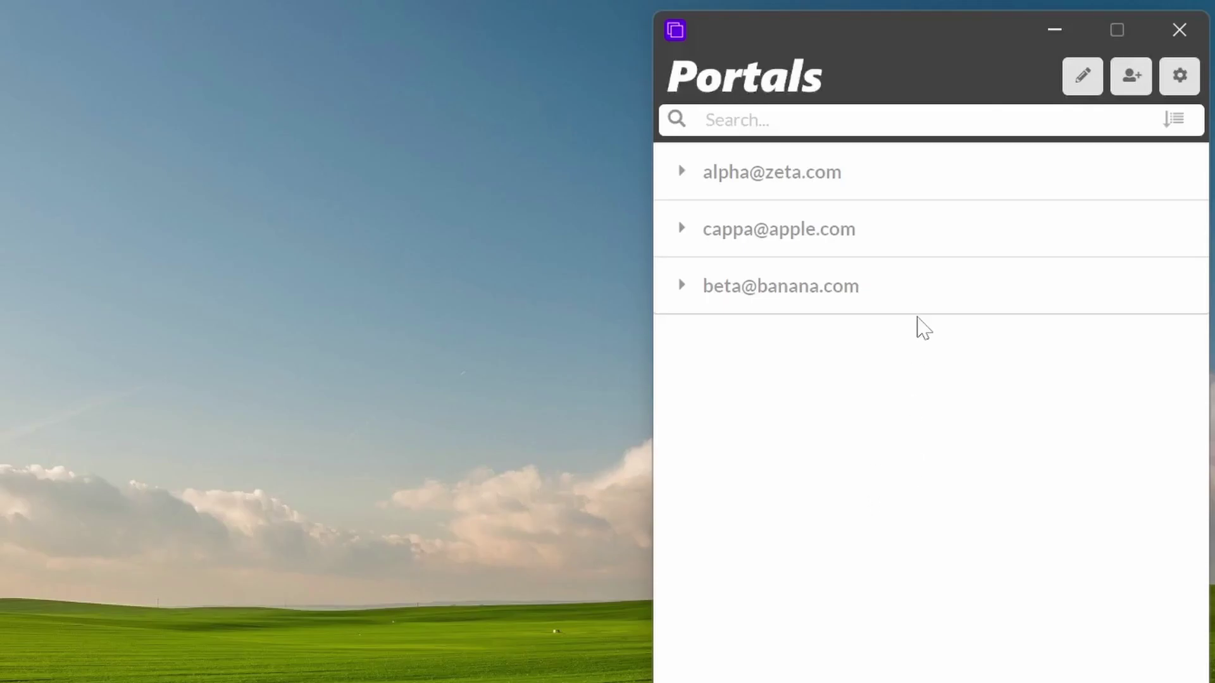
# Step: Expand the first account to list its admin, teams, sharepoint, azure and powerbi portals
pyautogui.click(706, 172)
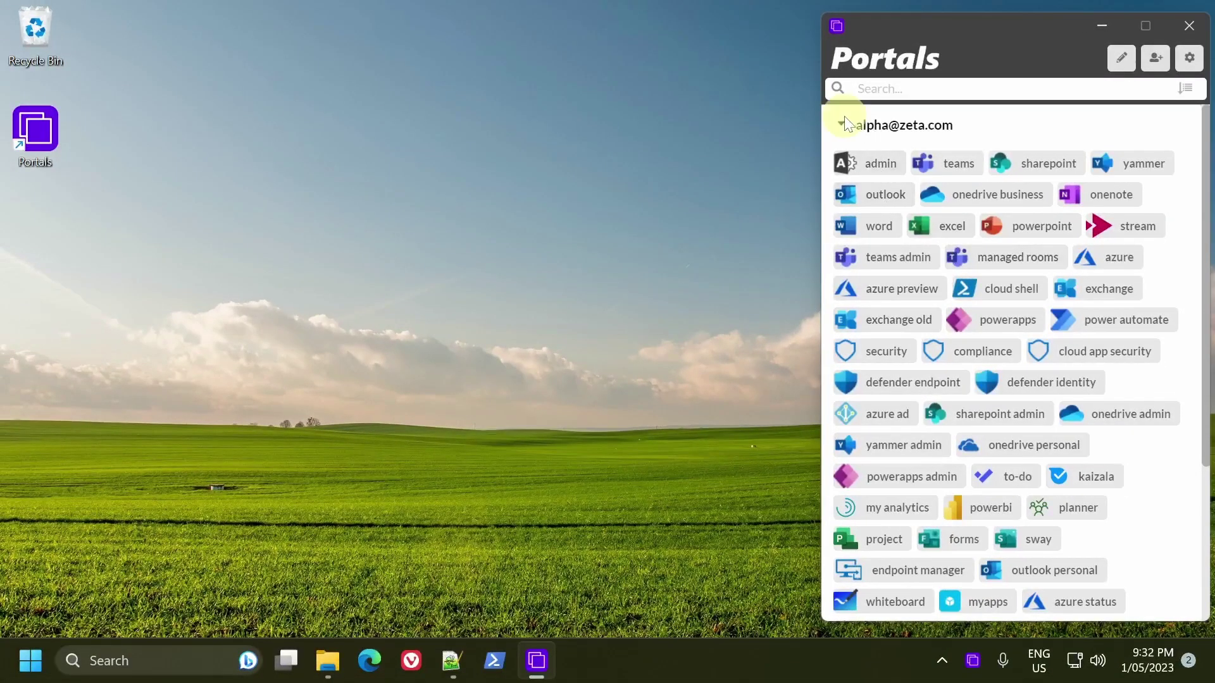
pyautogui.click(841, 123)
pyautogui.click(842, 123)
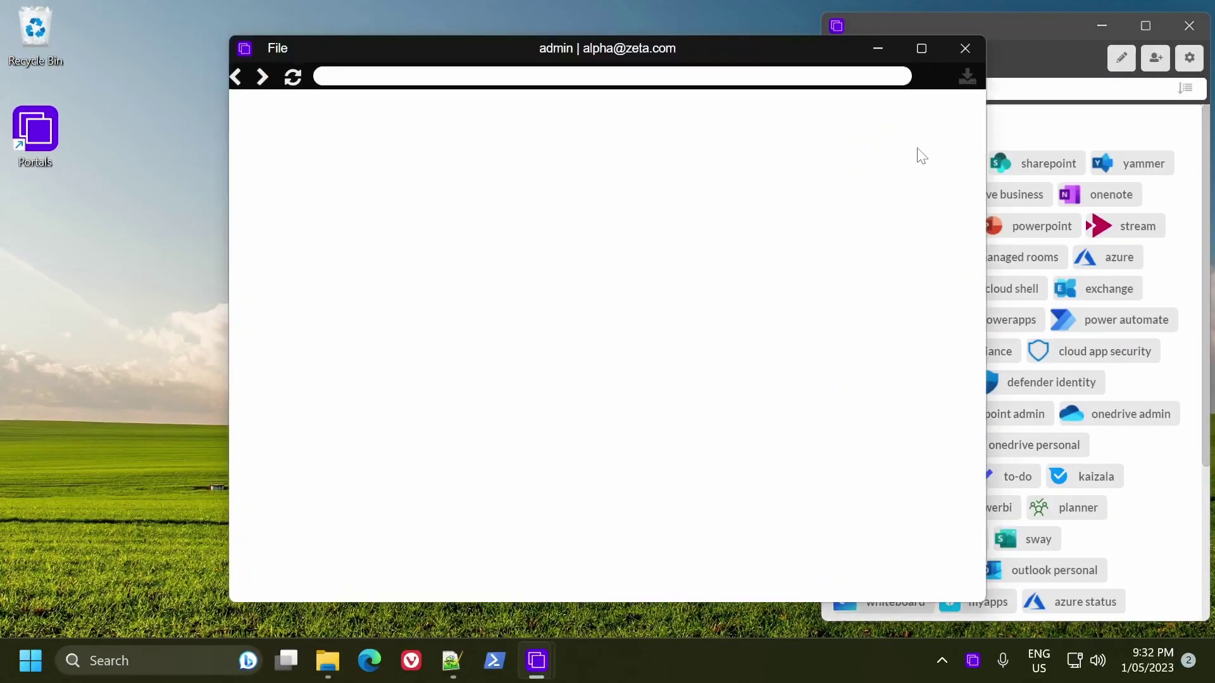
pyautogui.moveTo(768, 38); pyautogui.dragTo(583, 64)
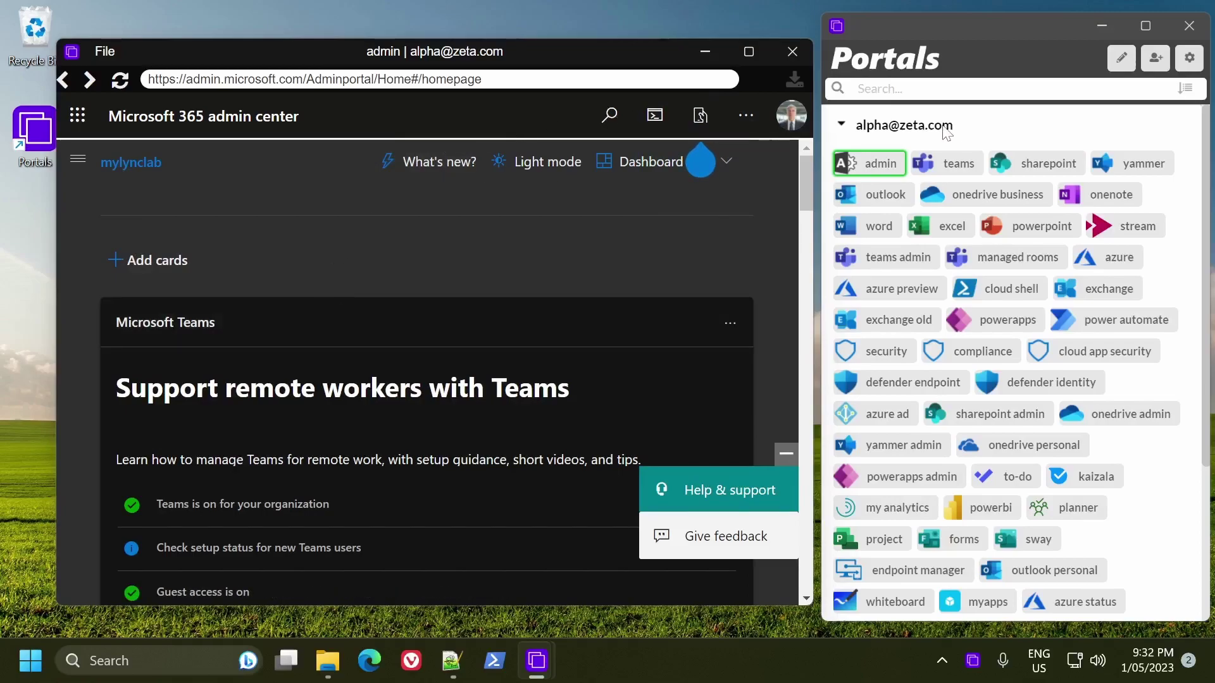
pyautogui.click(790, 53)
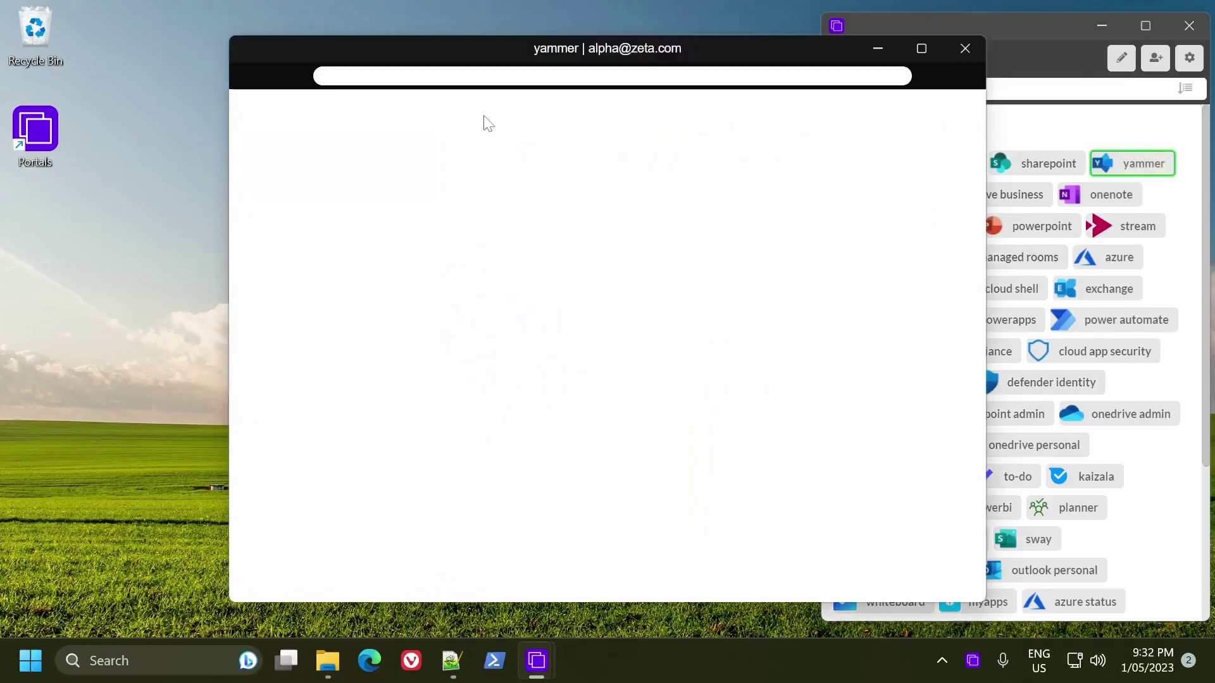
pyautogui.moveTo(571, 46); pyautogui.dragTo(405, 50)
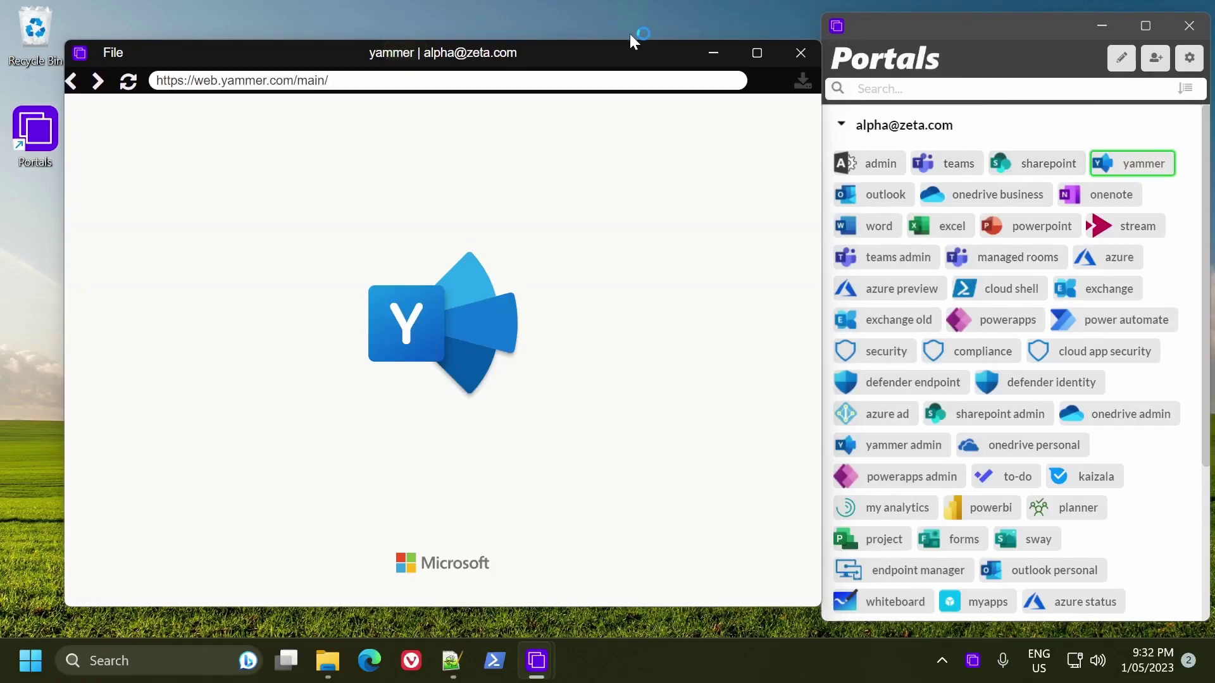
pyautogui.moveTo(604, 56); pyautogui.dragTo(558, 41)
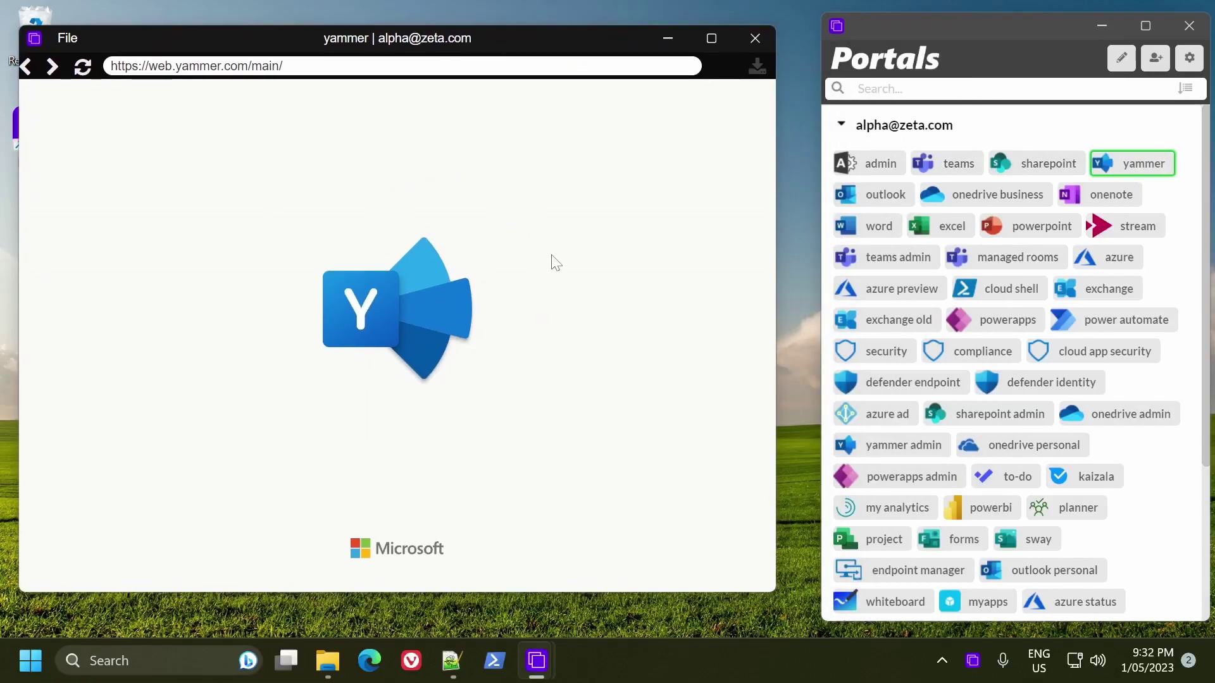
pyautogui.click(753, 33)
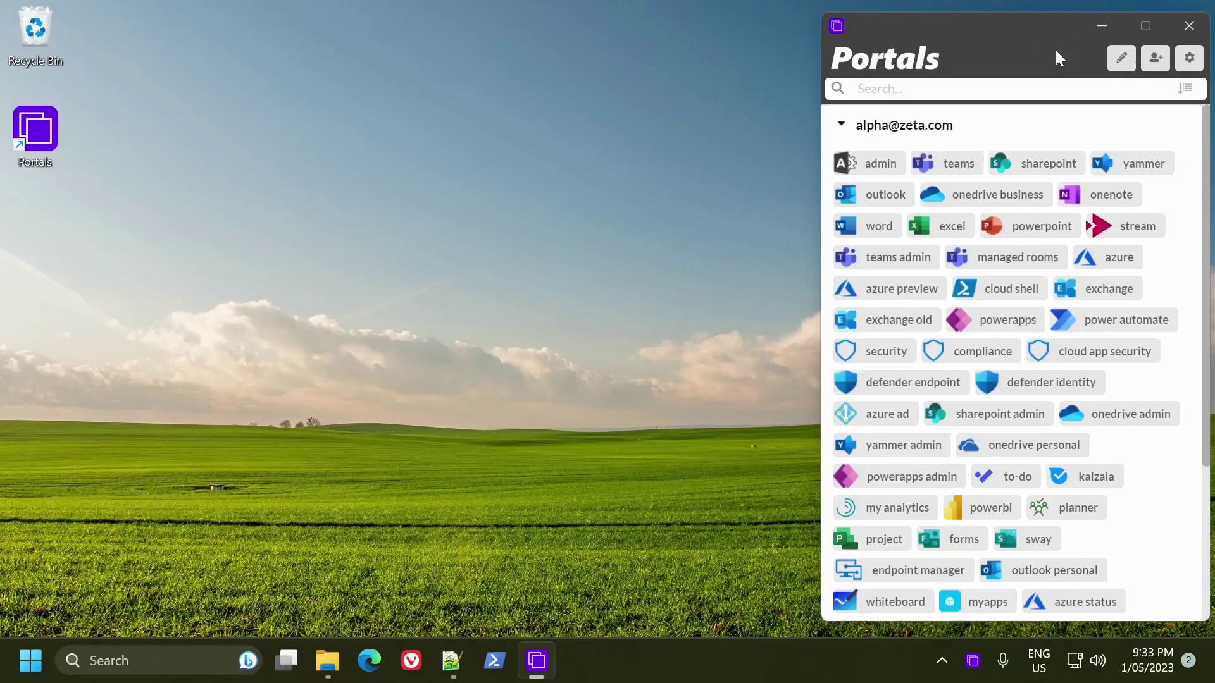
# Step: Collapse and re-expand the first account, then open and close its admin portal
pyautogui.click(841, 124)
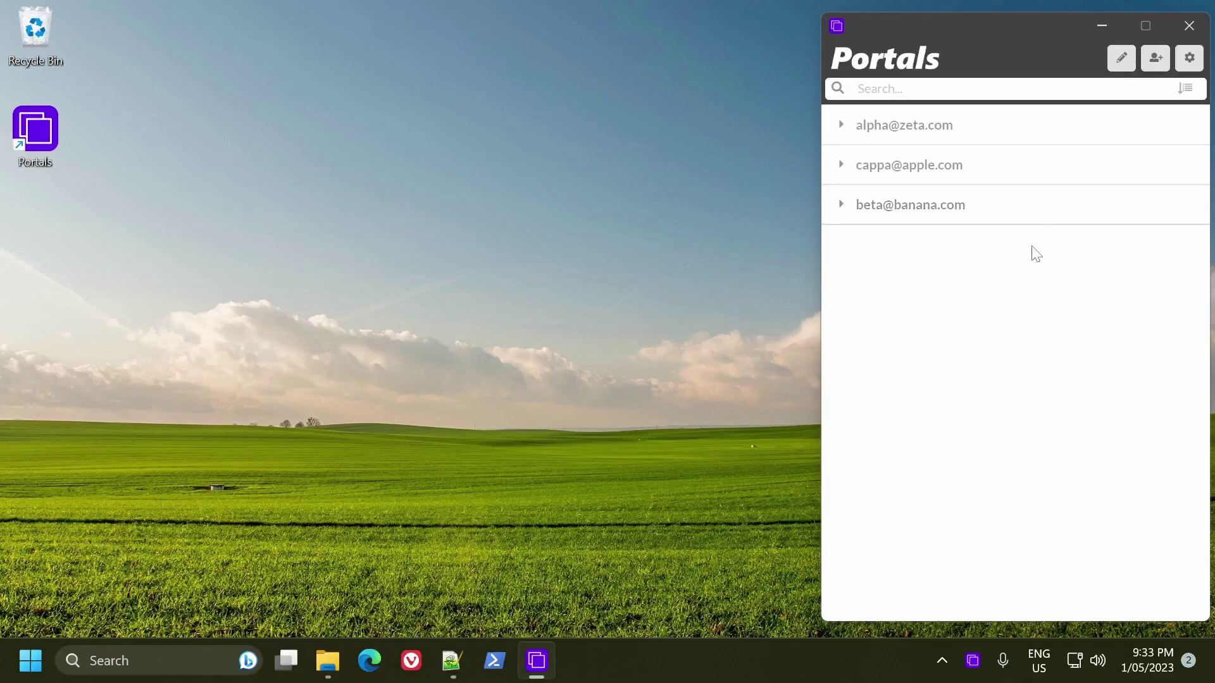
pyautogui.click(848, 132)
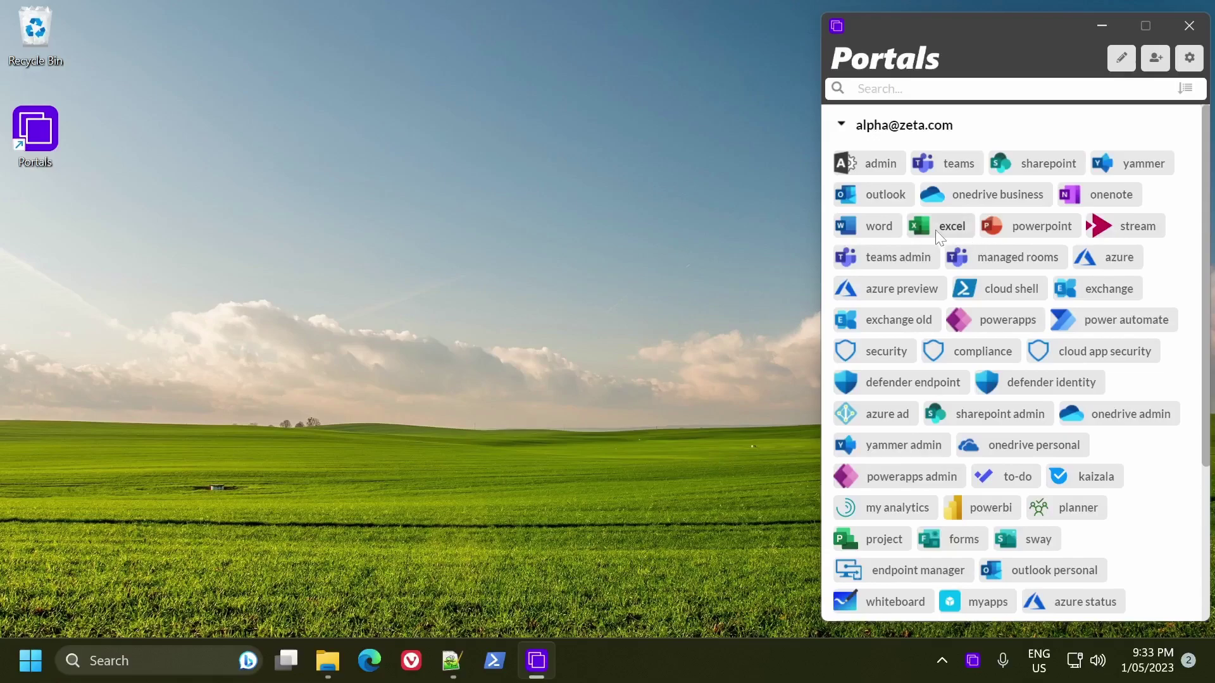
pyautogui.click(876, 158)
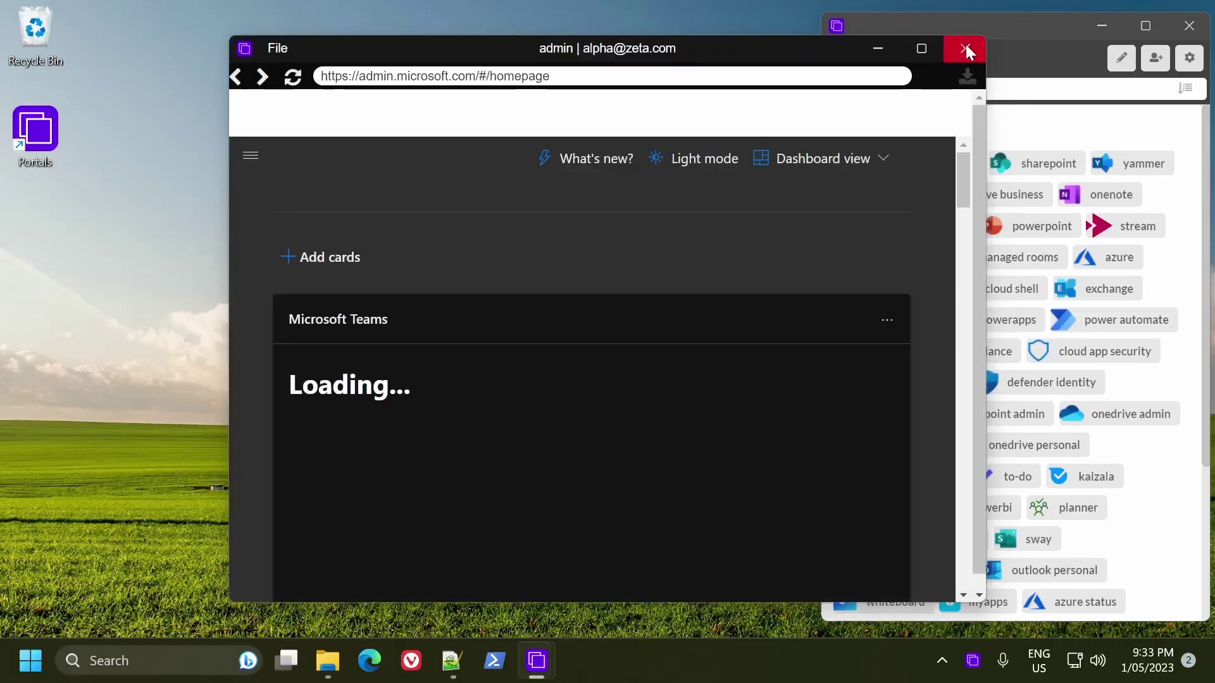
pyautogui.click(967, 45)
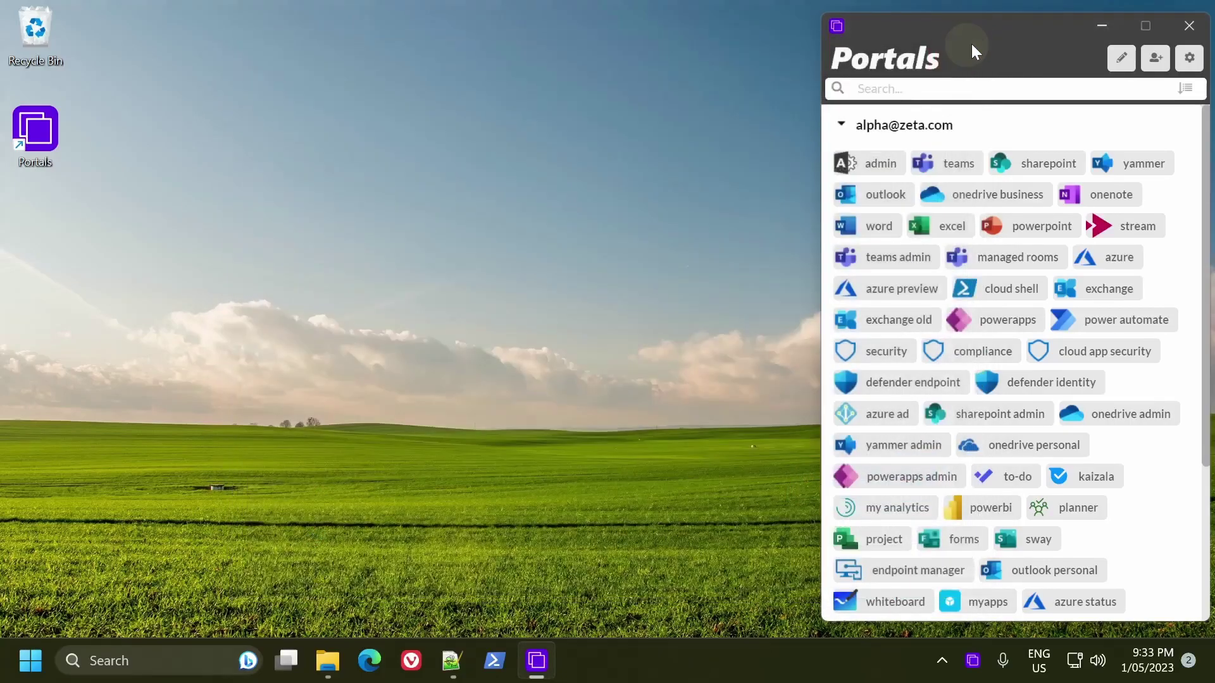
pyautogui.moveTo(993, 33); pyautogui.dragTo(990, 32)
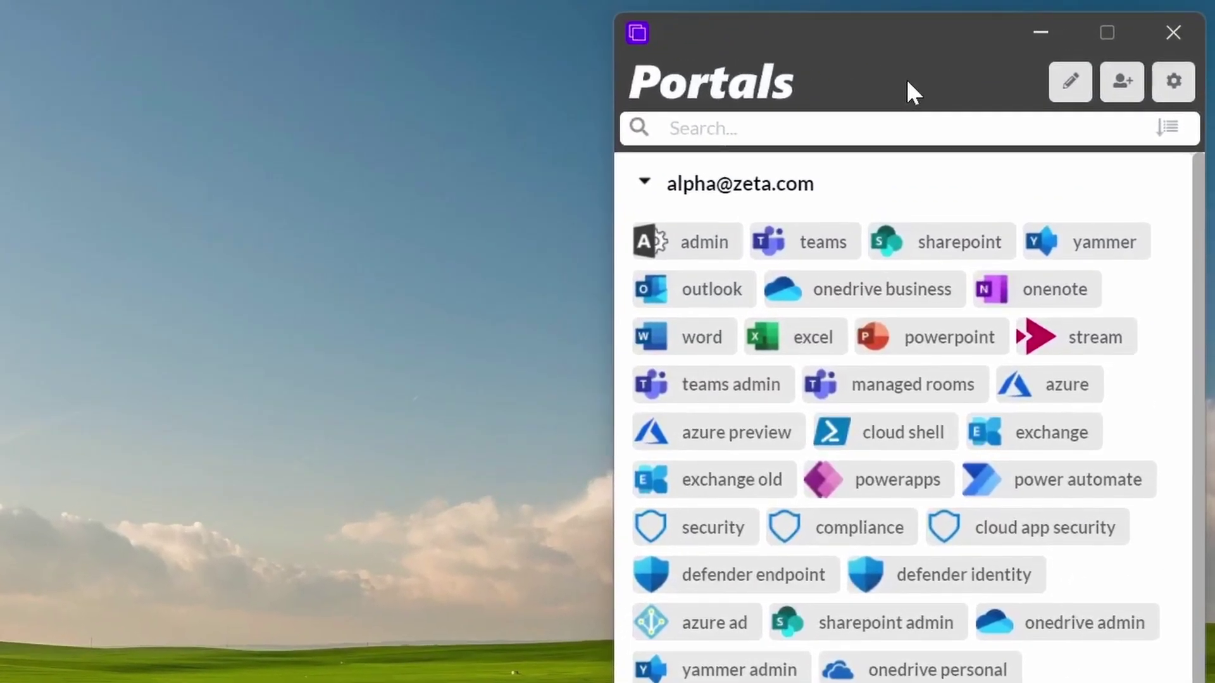
# Step: Enable a four-character passcode that locks with Windows and after 30 seconds idle
pyautogui.click(1173, 81)
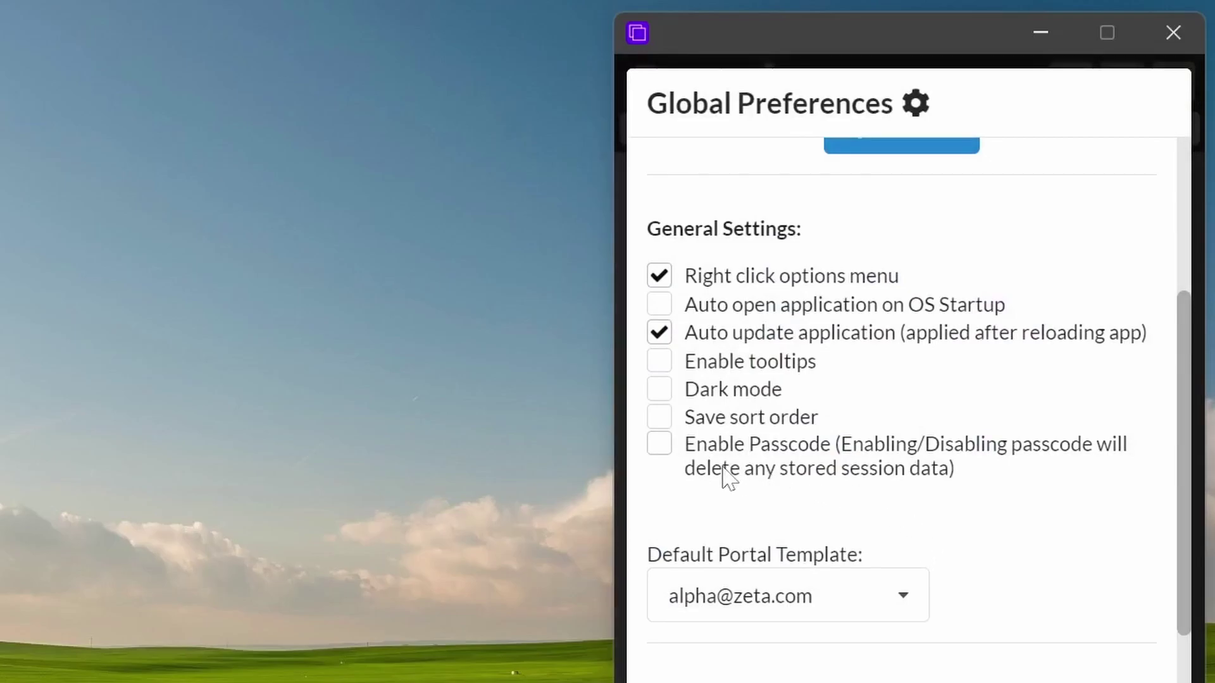
pyautogui.click(664, 448)
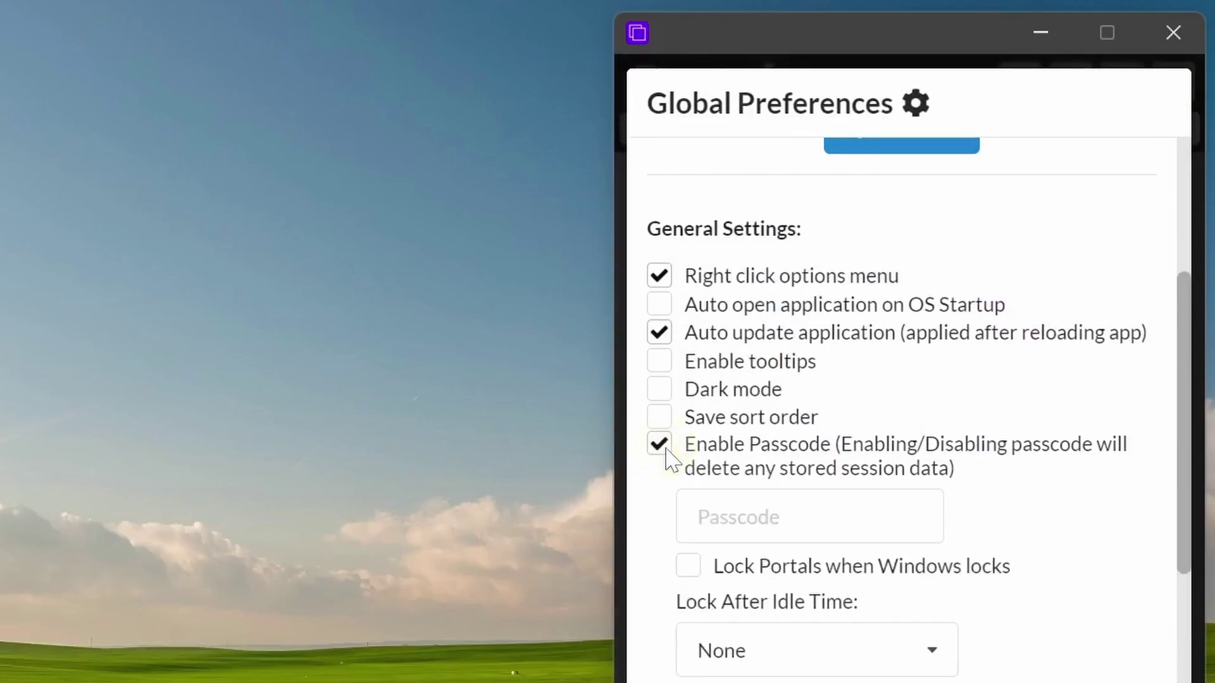
pyautogui.click(753, 517)
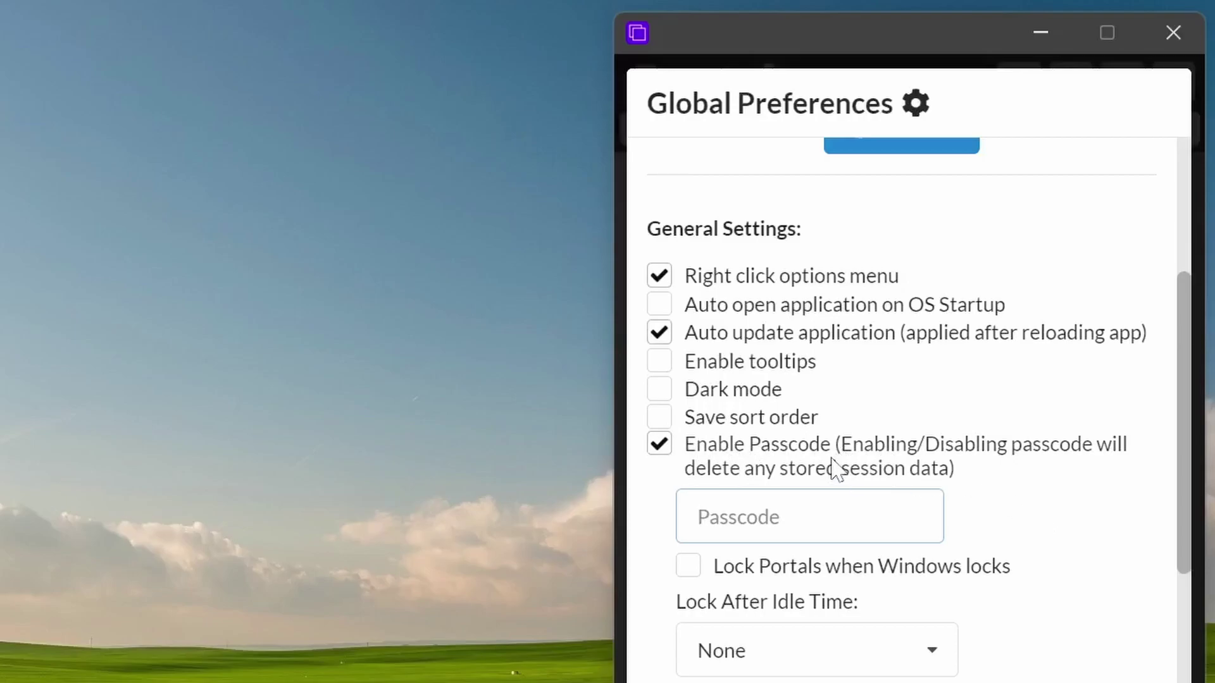
pyautogui.write('1234')
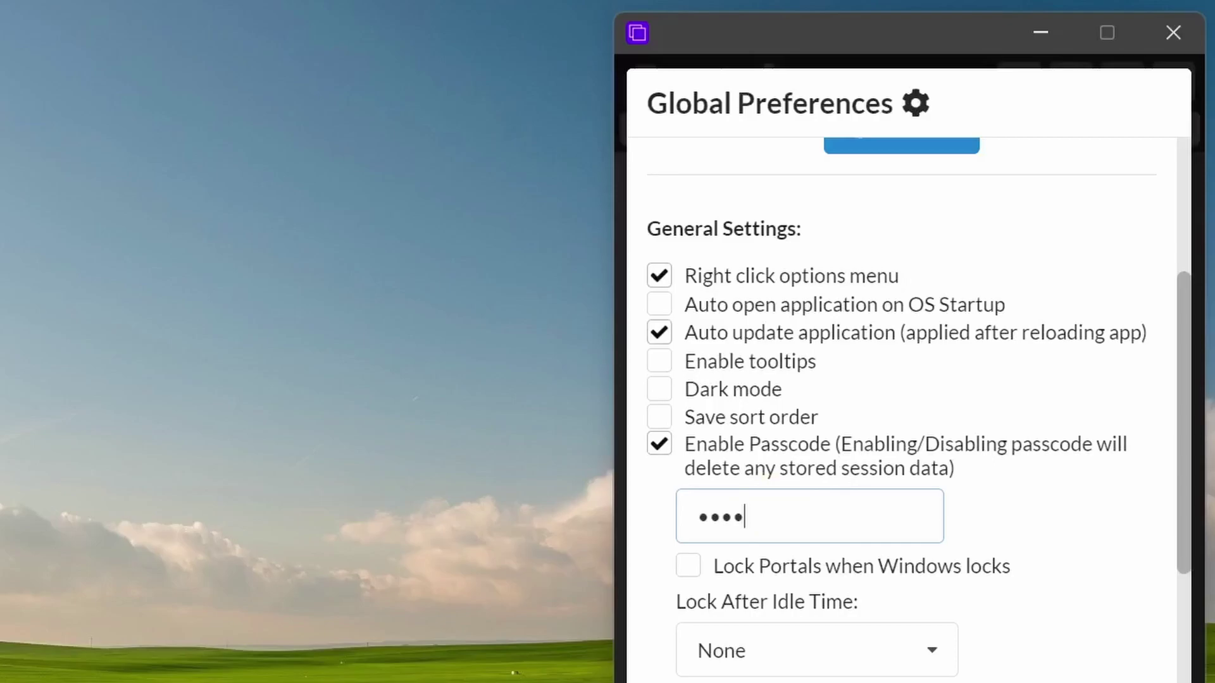
pyautogui.click(780, 573)
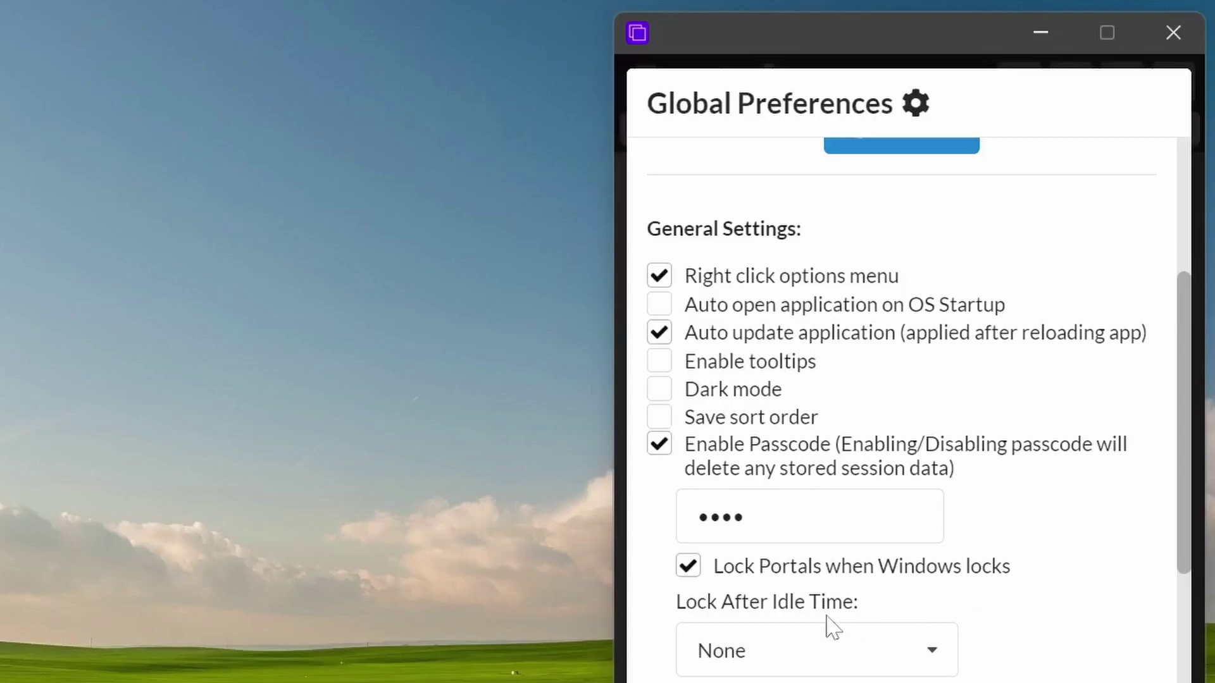
pyautogui.click(904, 656)
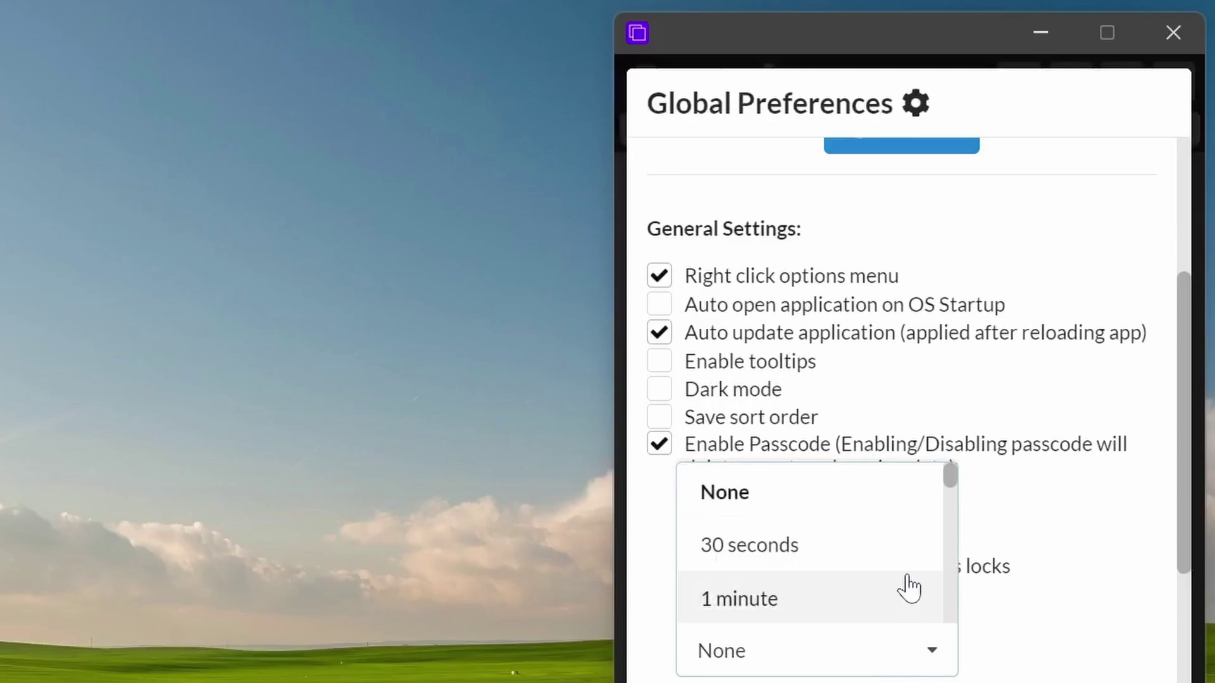
pyautogui.click(778, 550)
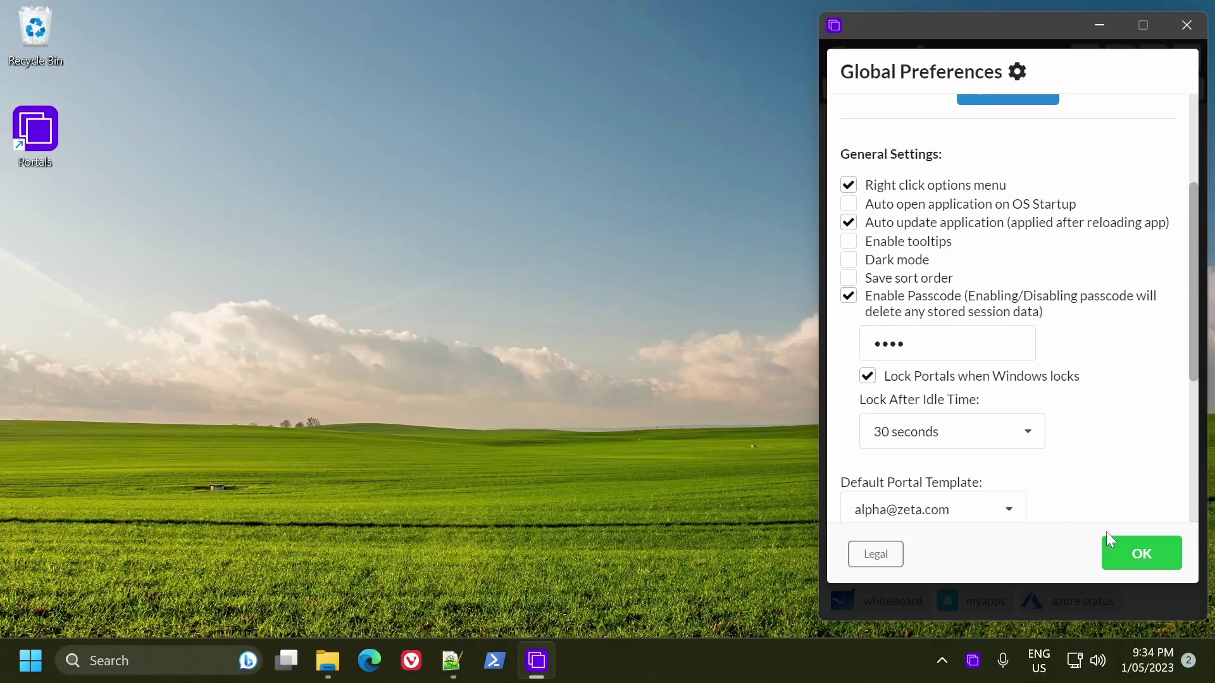
# Step: Save the passcode settings, collapse the first account, and lock Portals
pyautogui.click(1140, 554)
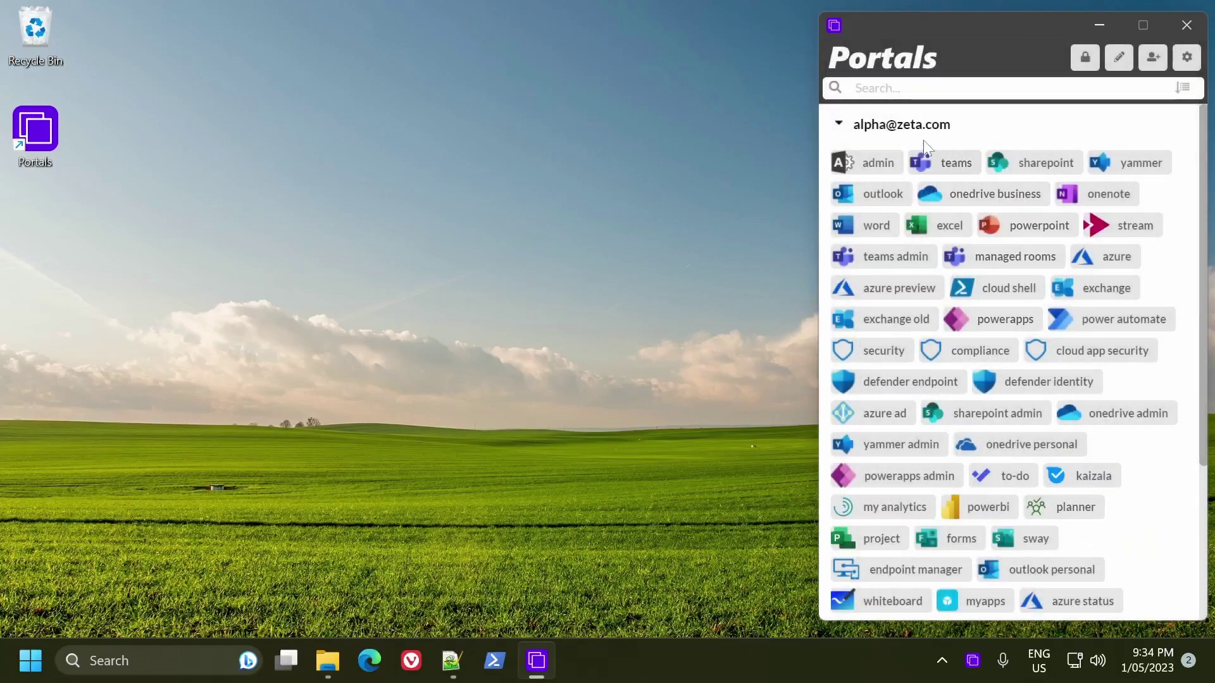
pyautogui.click(839, 123)
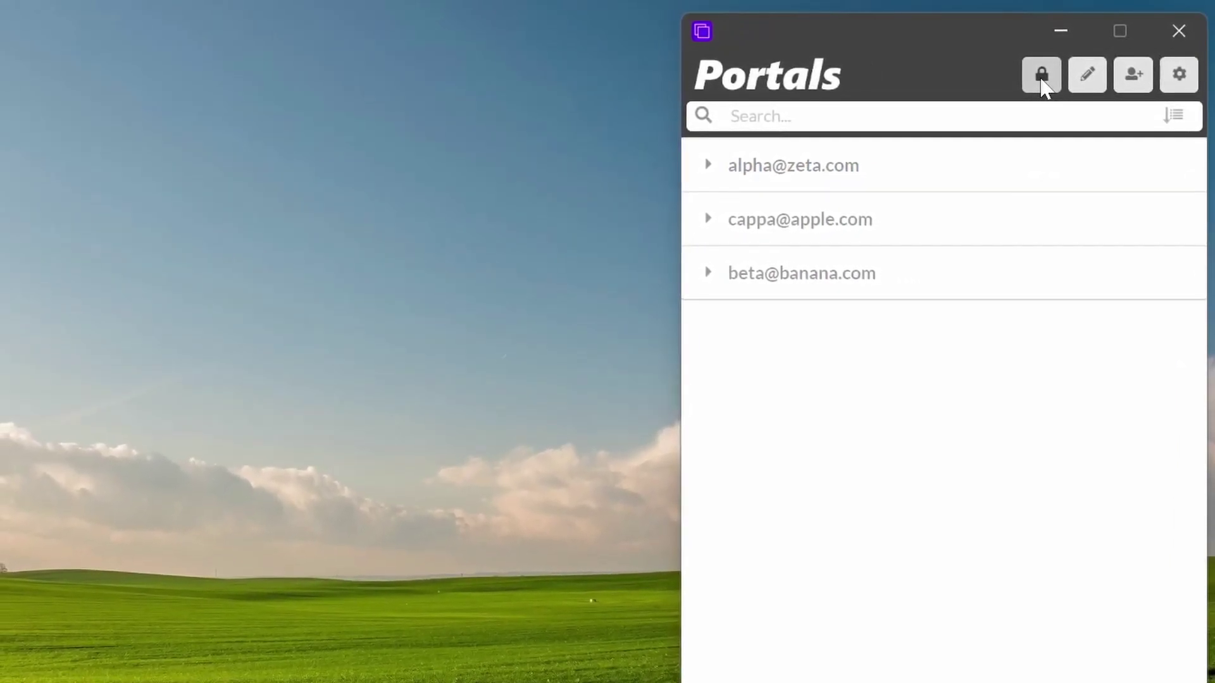
pyautogui.click(1040, 79)
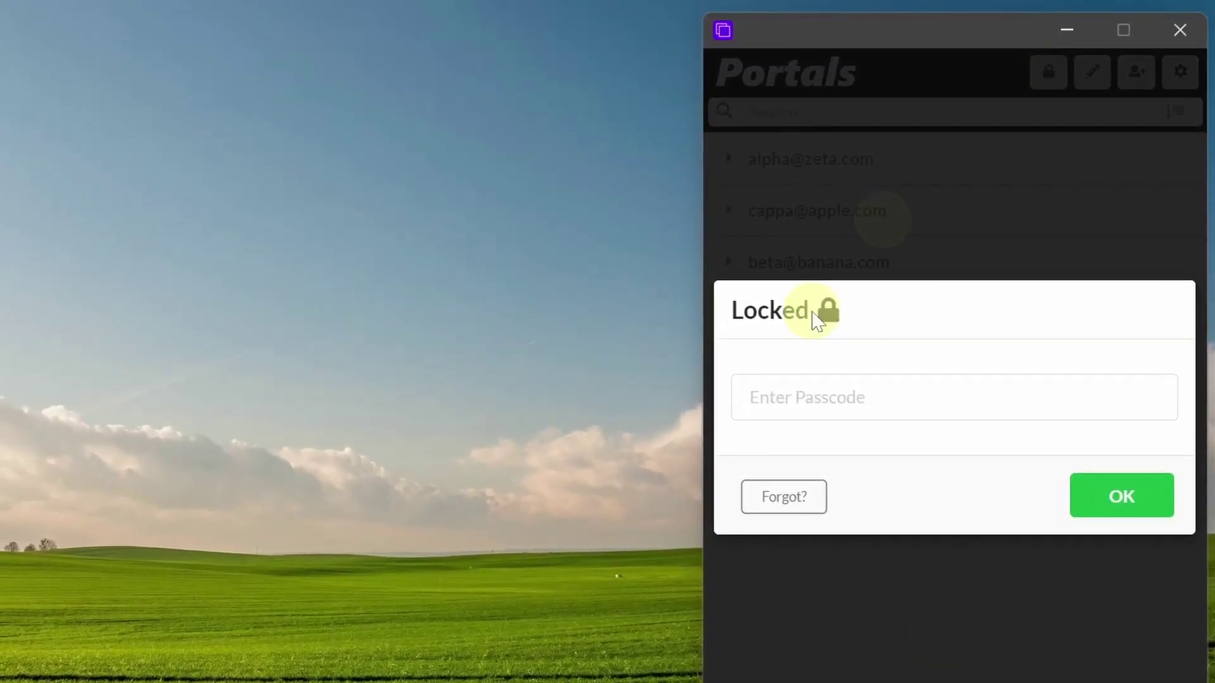
# Step: Confirm the locked account list ignores clicks, then unlock Portals with the passcode
pyautogui.click(929, 621)
pyautogui.click(950, 131)
pyautogui.click(875, 184)
pyautogui.click(780, 166)
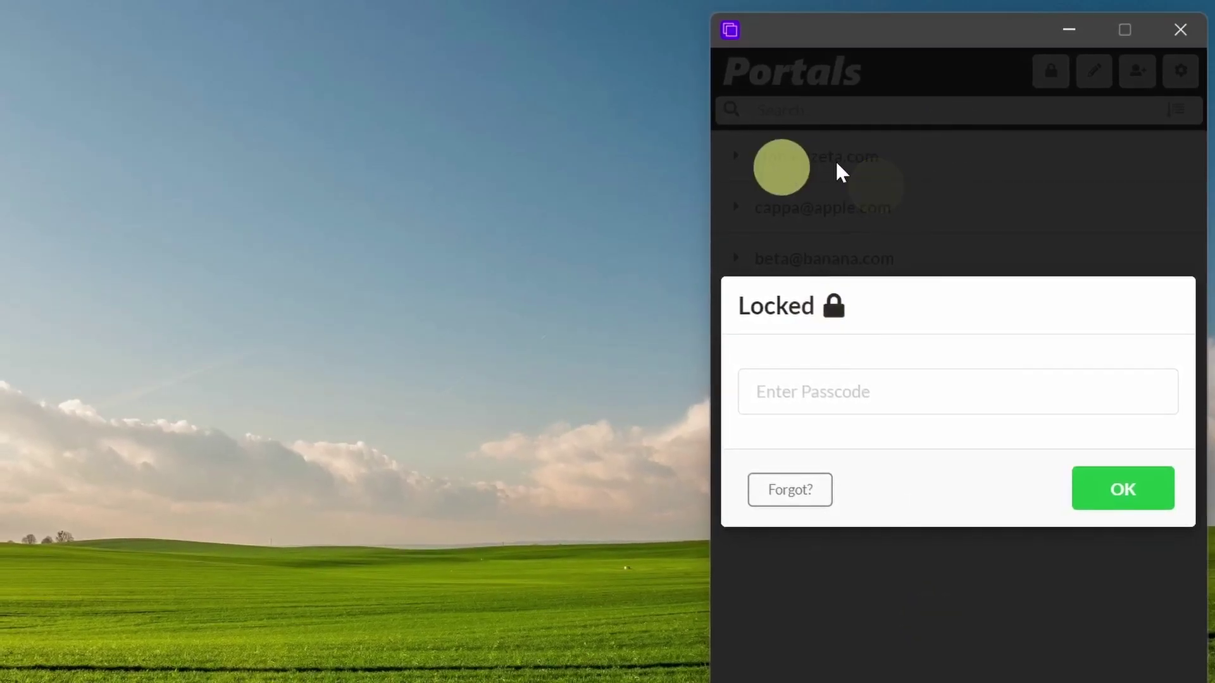
pyautogui.click(834, 162)
pyautogui.click(875, 212)
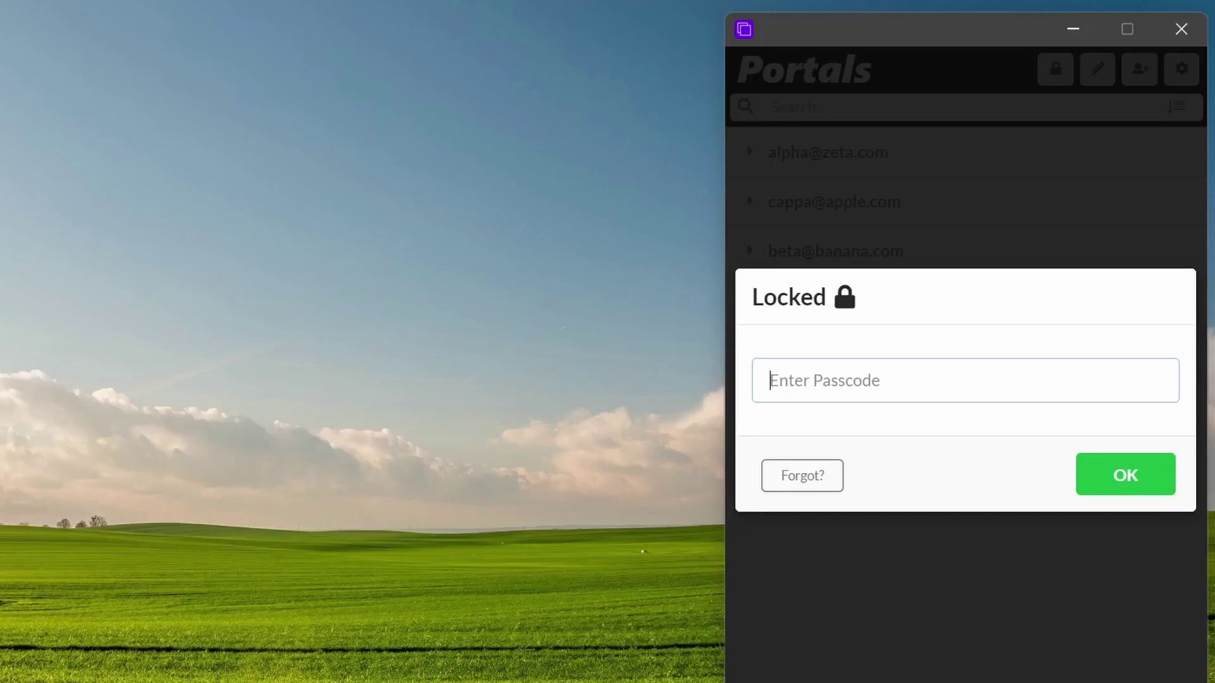
pyautogui.write('1234')
pyautogui.click(1111, 466)
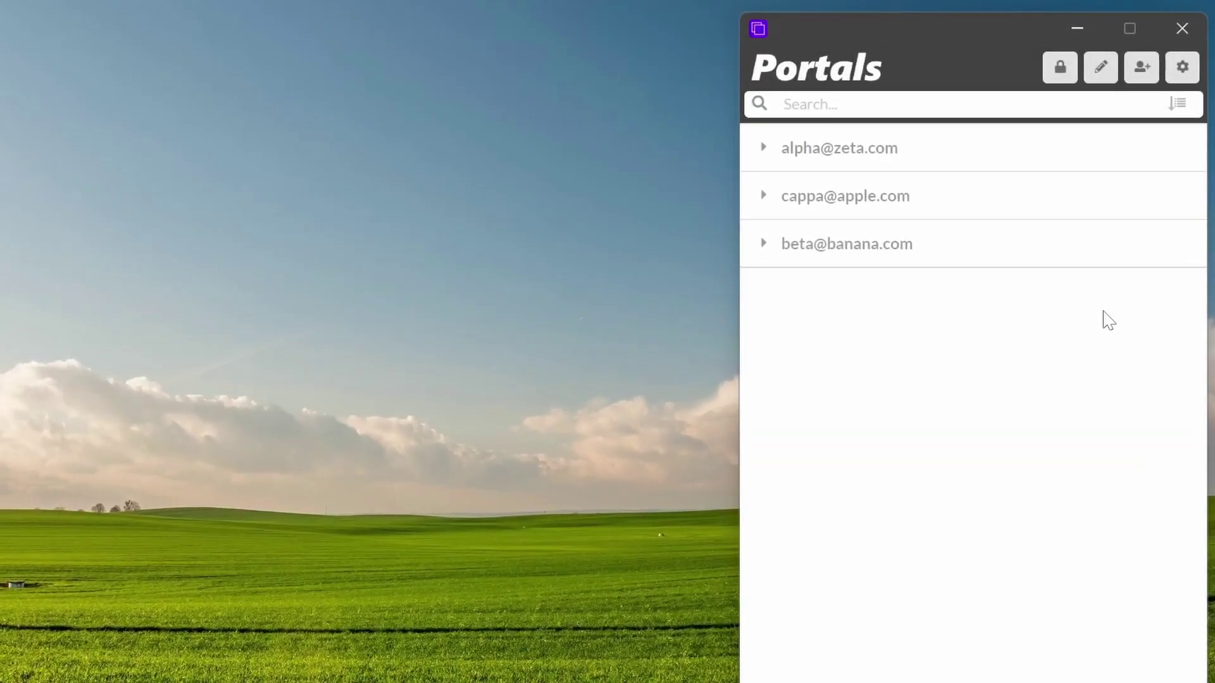
# Step: Open the first account's admin portal, move its window left, and lock Portals
pyautogui.click(790, 148)
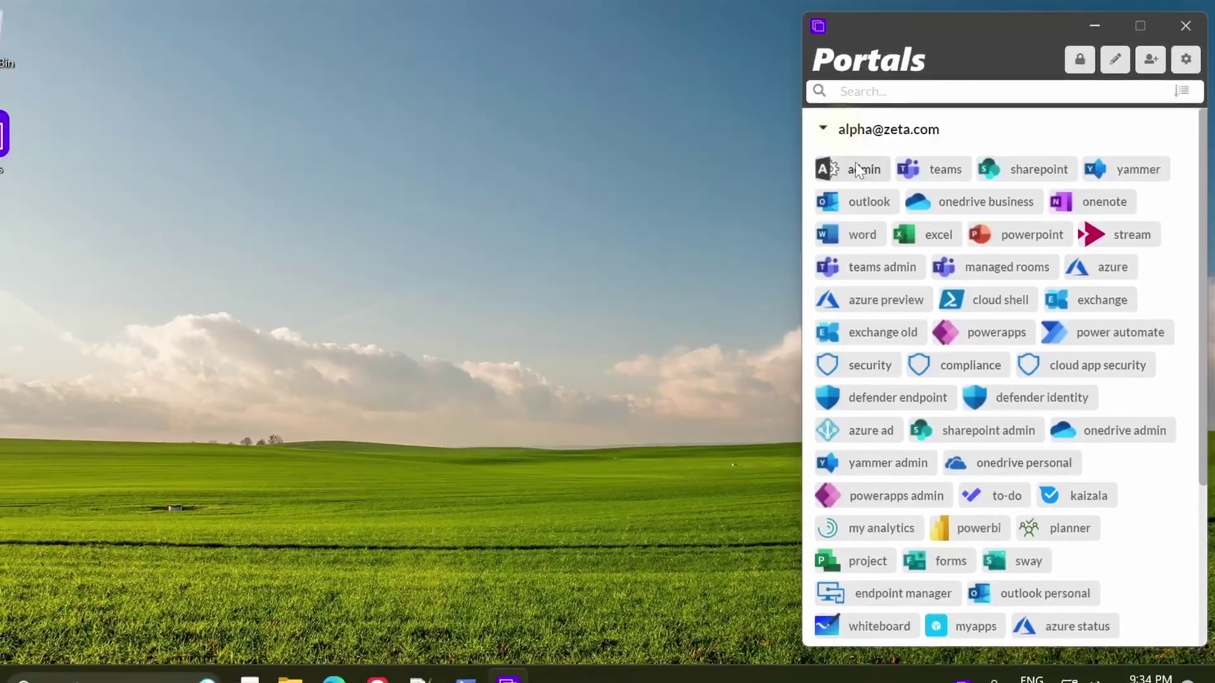
pyautogui.click(885, 172)
pyautogui.moveTo(805, 36); pyautogui.dragTo(568, 51)
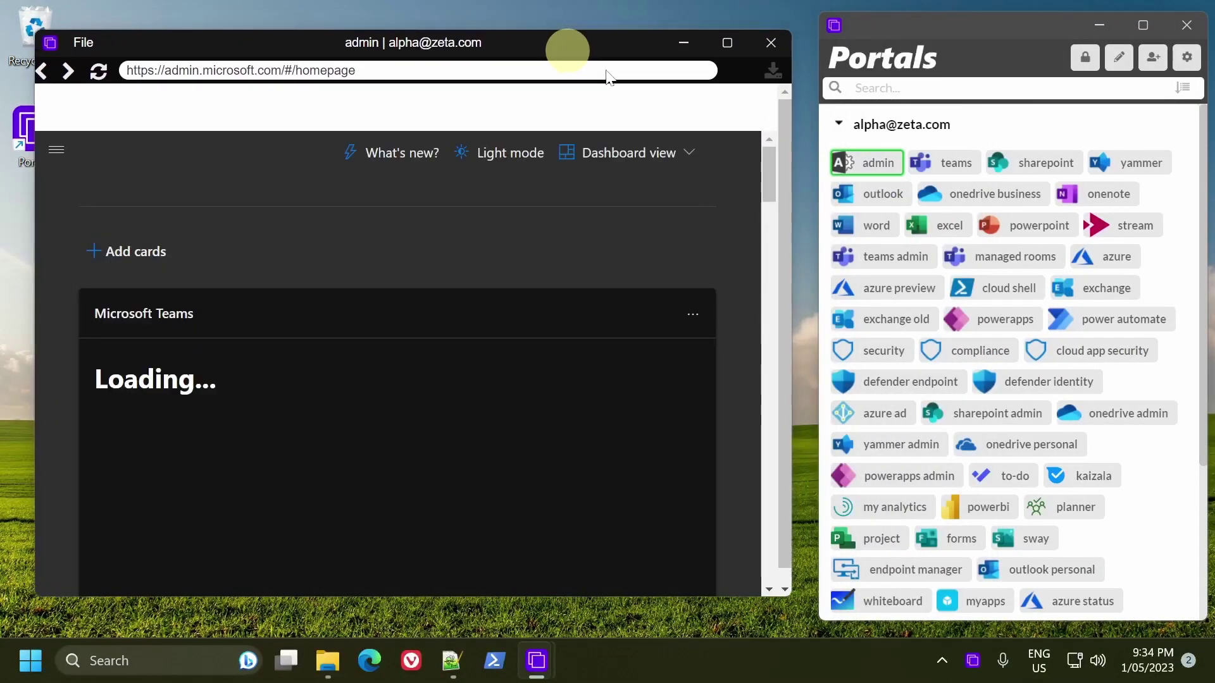
pyautogui.click(1085, 56)
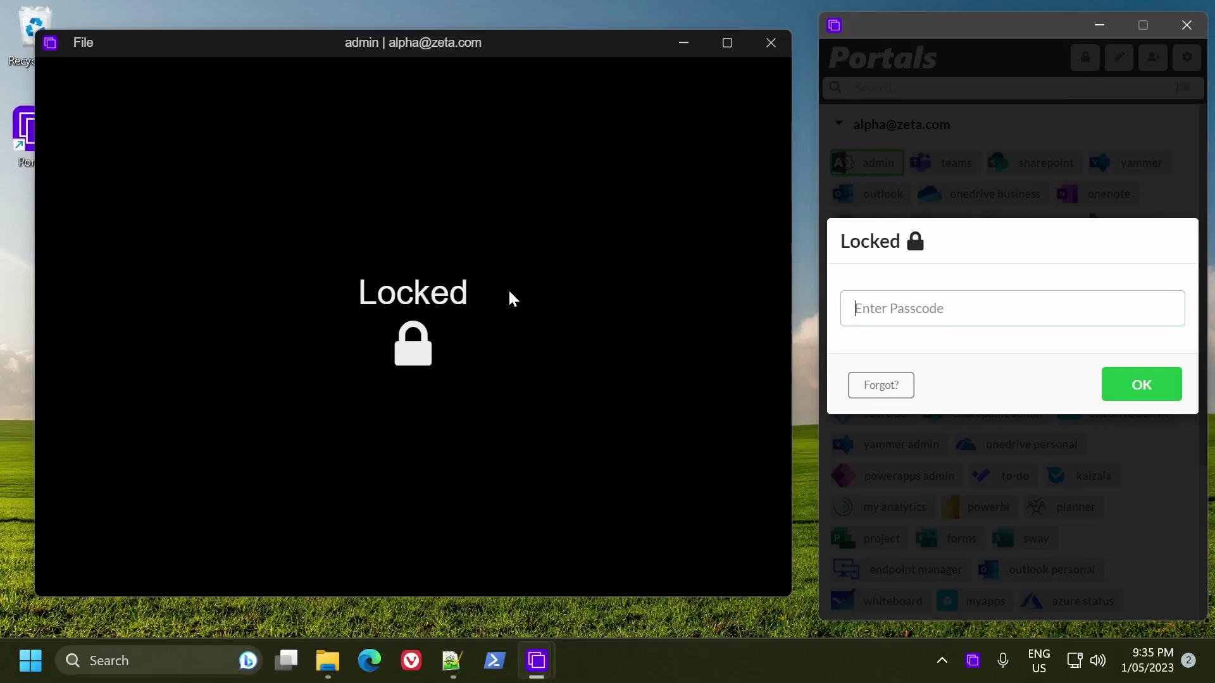
# Step: Verify the locked admin window ignores clicks, then enter the passcode and select it
pyautogui.click(484, 231)
pyautogui.click(277, 352)
pyautogui.click(484, 312)
pyautogui.click(438, 182)
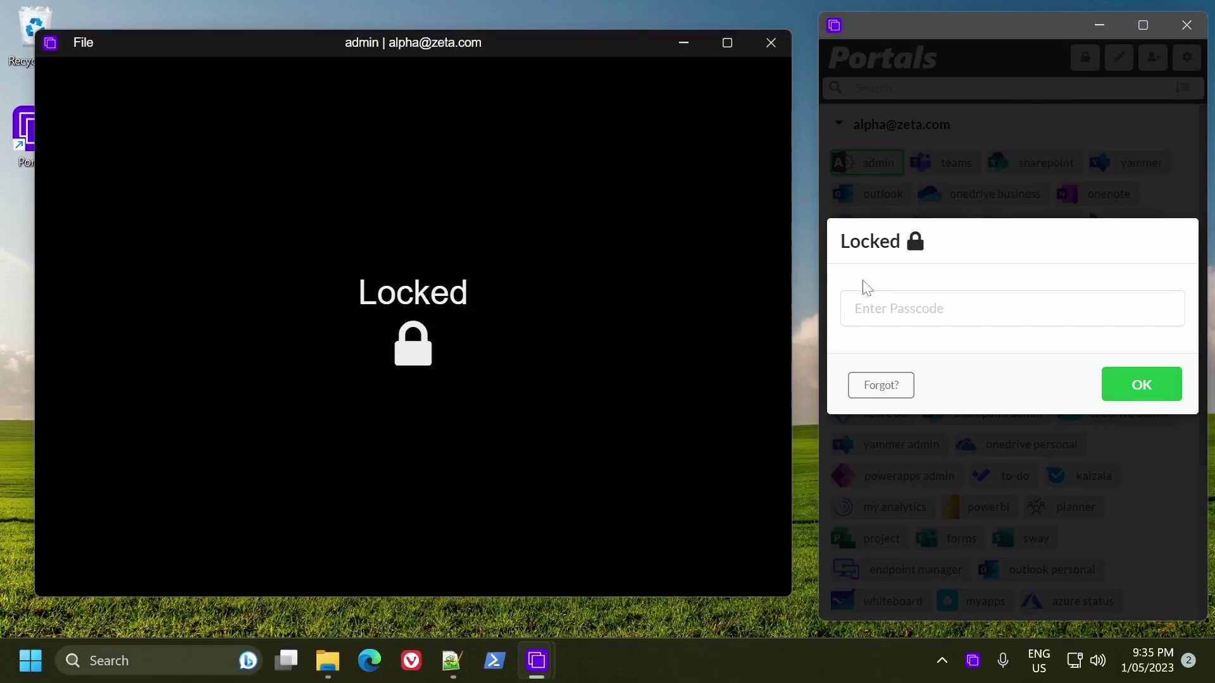
pyautogui.click(891, 291)
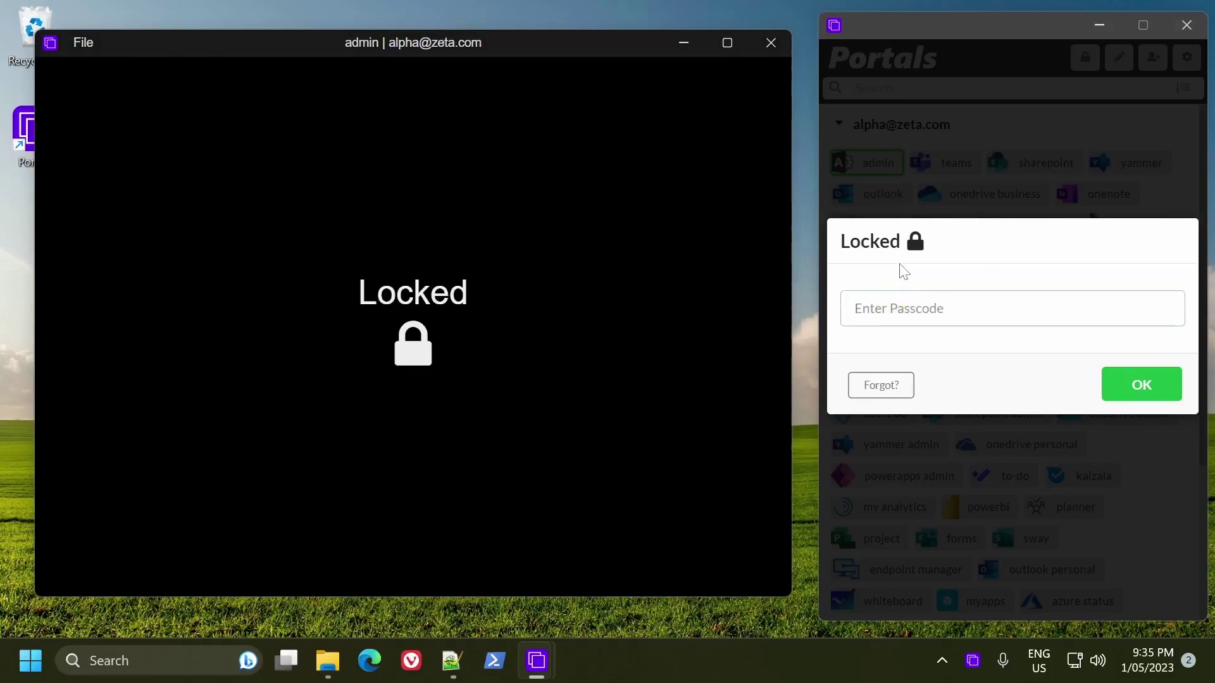
pyautogui.write('••••')
pyautogui.hotkey('ctrl', 'a')
# Step: Clear the entered passcode and choose Forgot? on the Locked dialog
pyautogui.press('BackSpace')
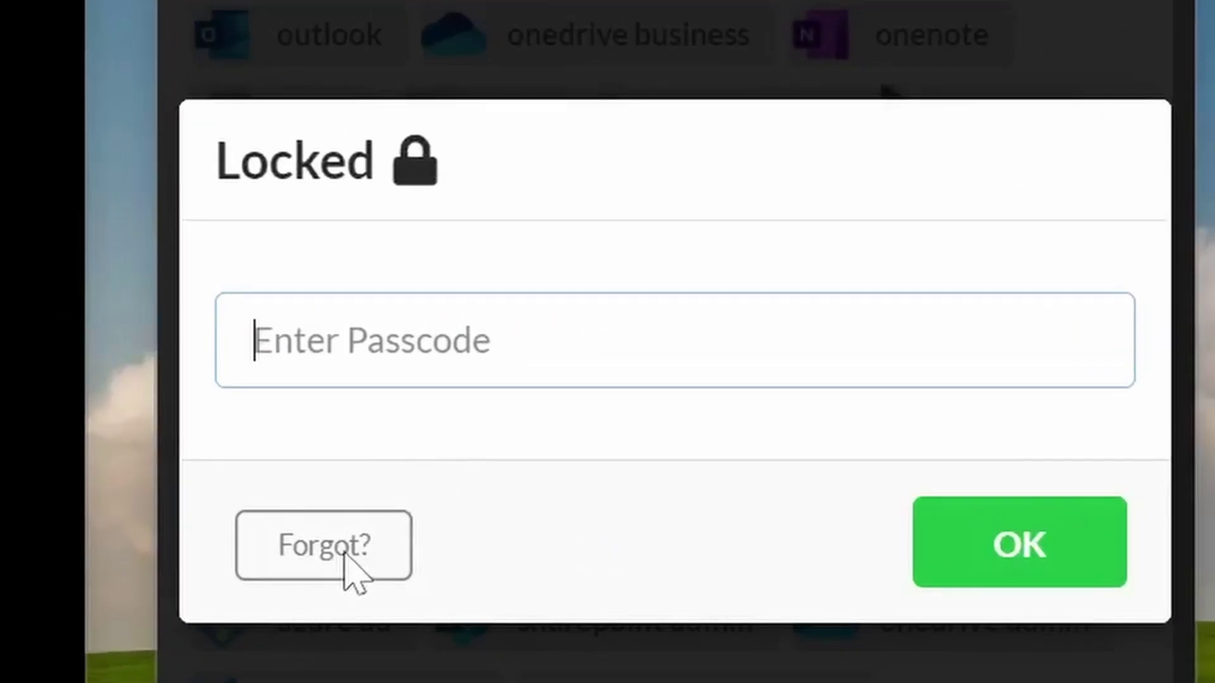
pyautogui.click(345, 554)
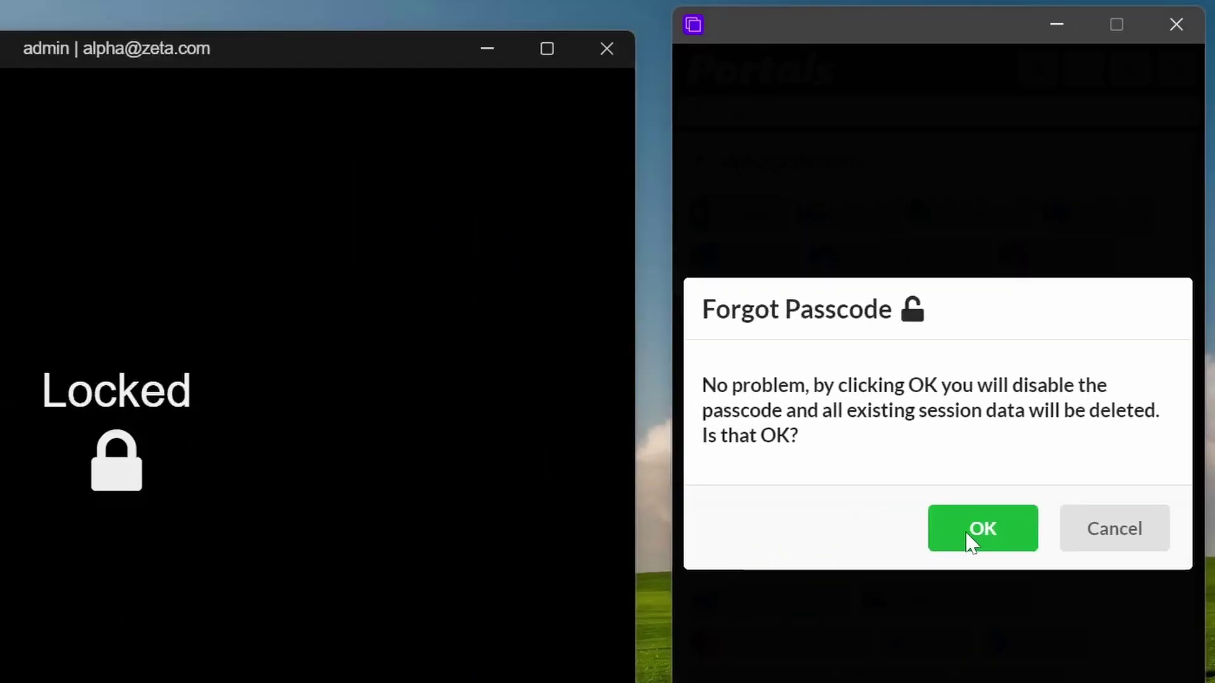
# Step: Disable the passcode, see the admin portal now requires sign-in, and collapse the first account
pyautogui.click(740, 579)
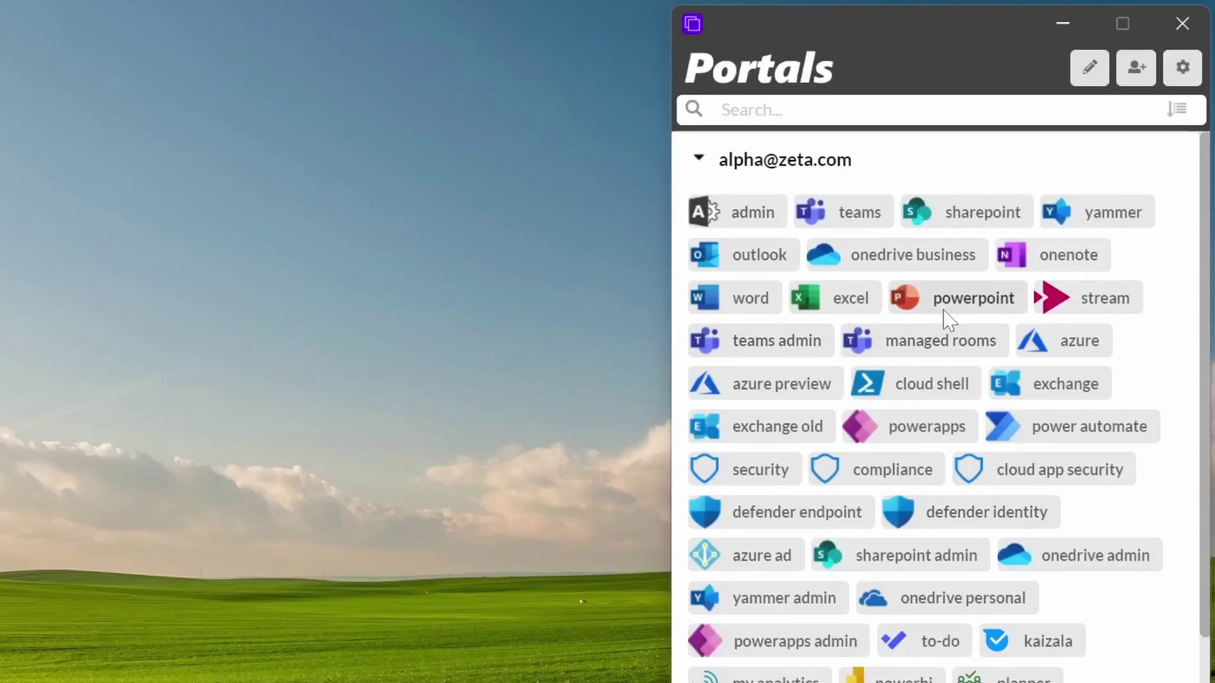
pyautogui.click(1025, 75)
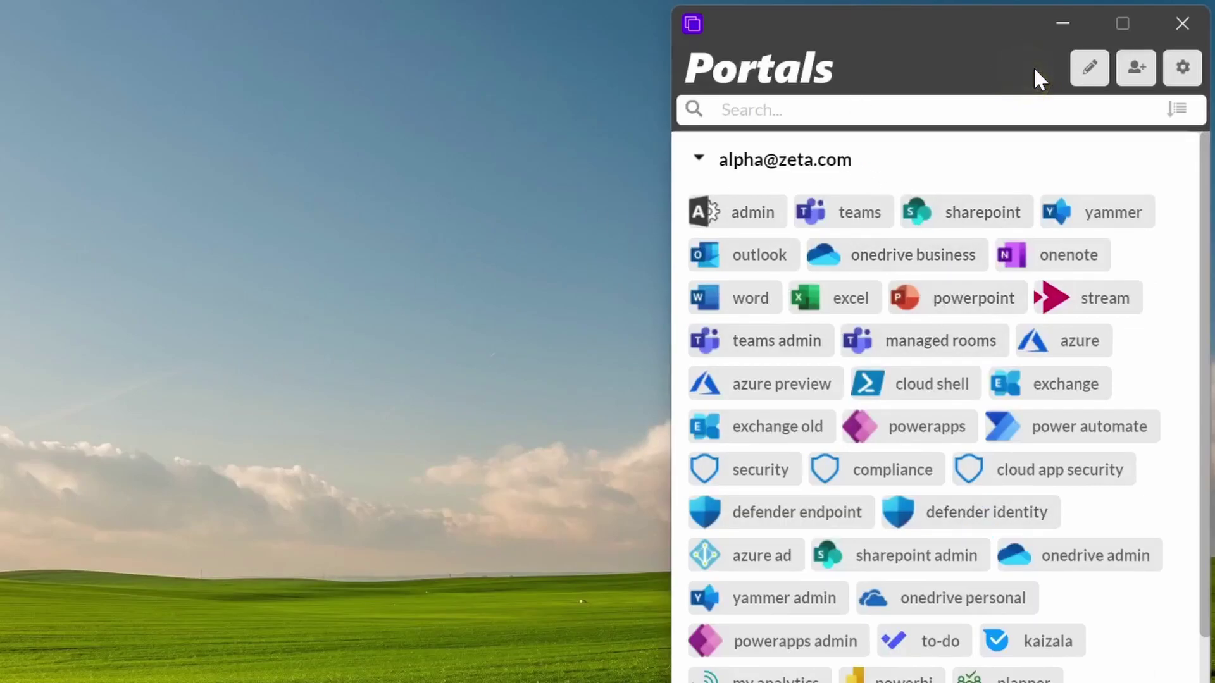
pyautogui.click(752, 212)
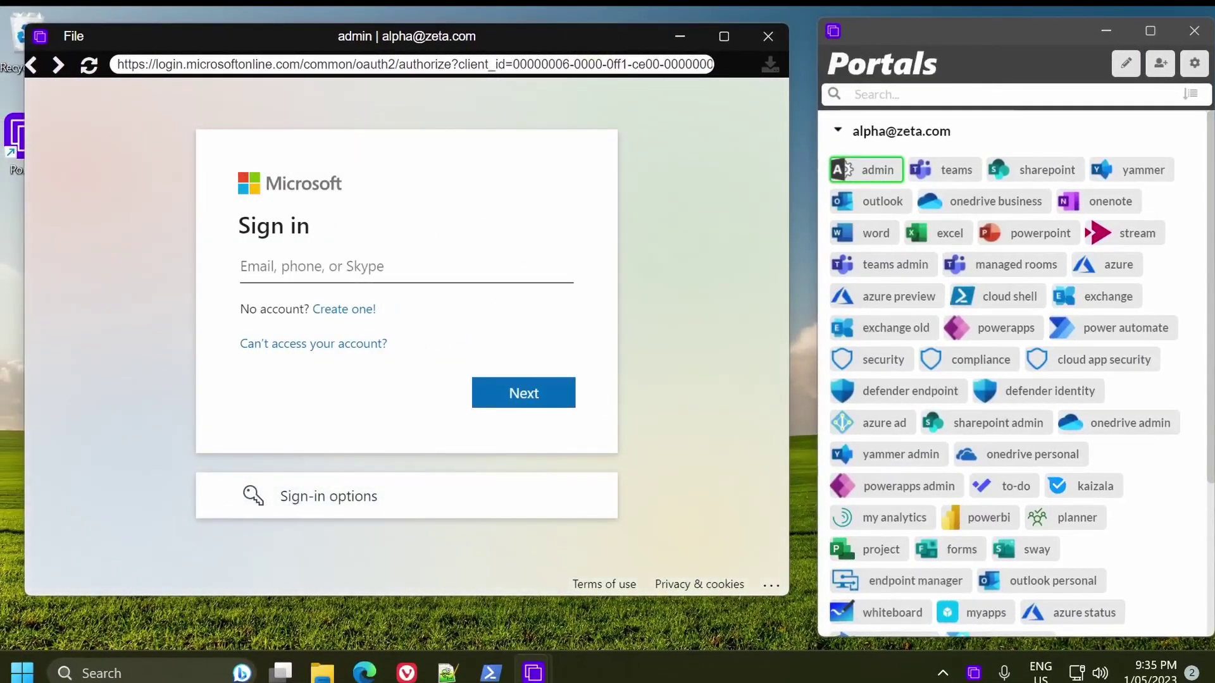
pyautogui.click(339, 265)
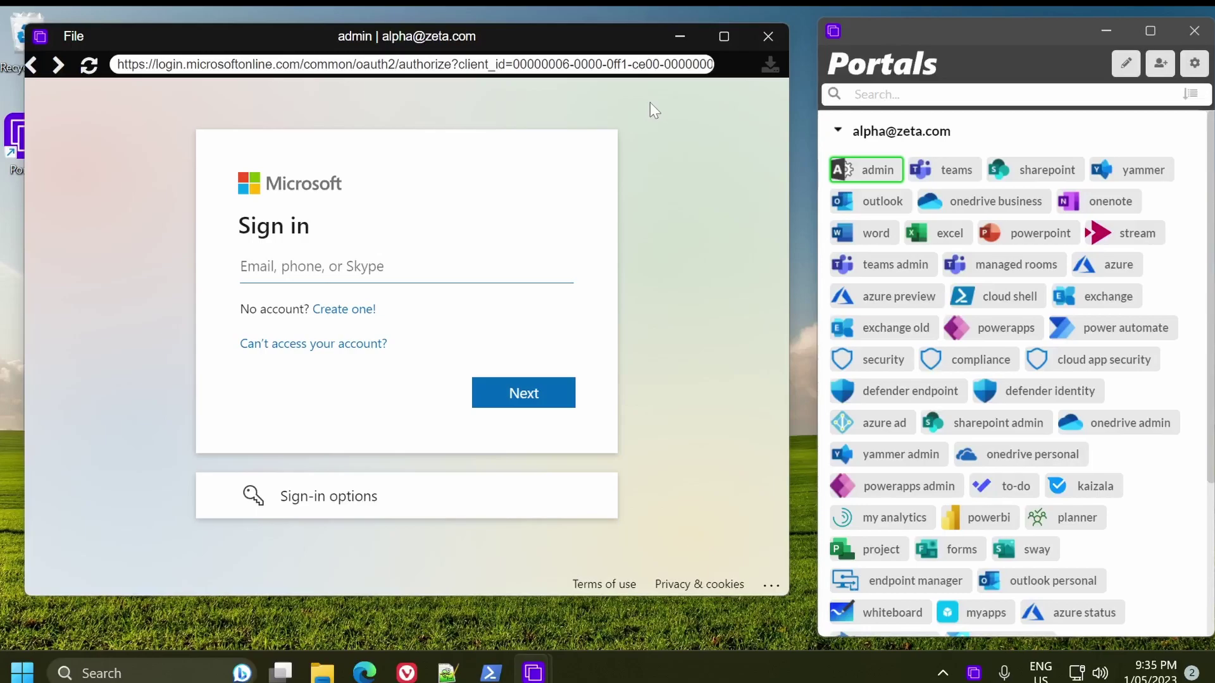
pyautogui.click(756, 39)
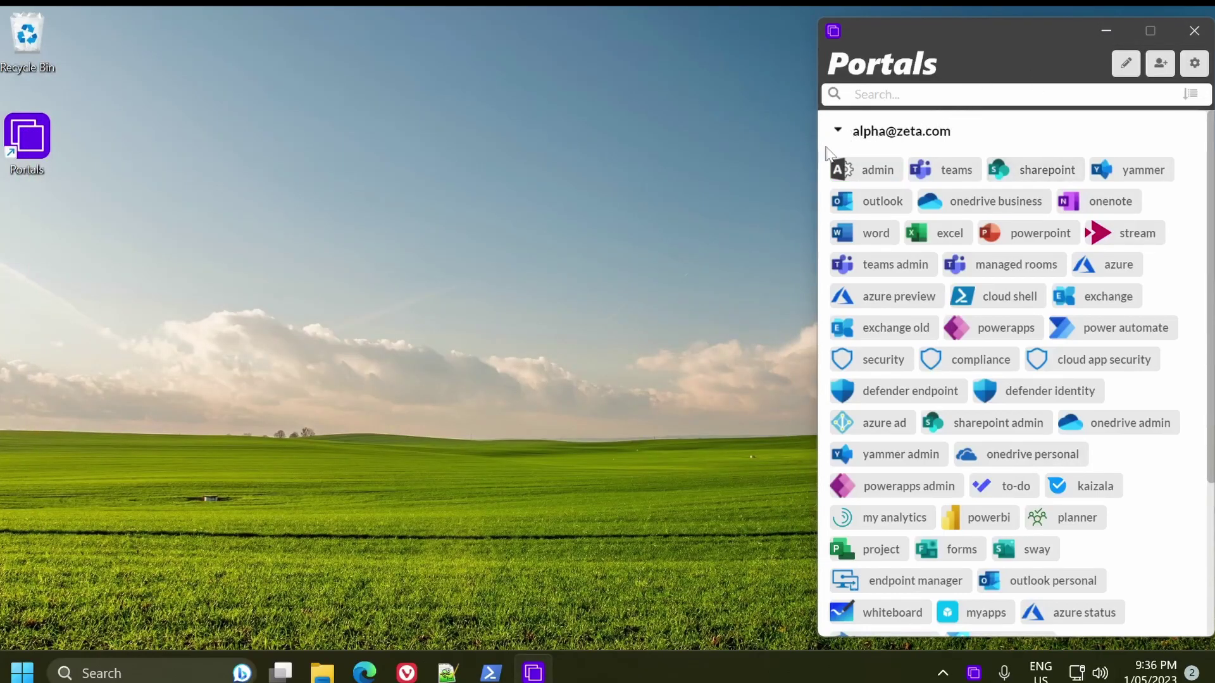
pyautogui.click(838, 132)
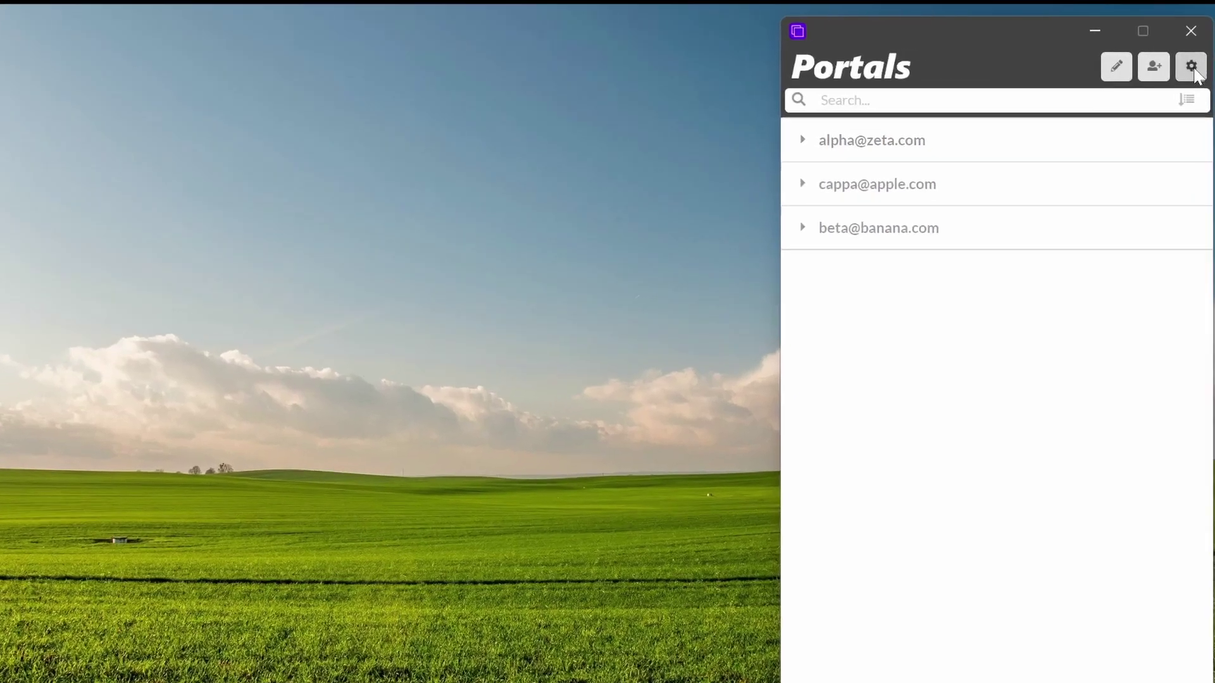
# Step: Open Global Preferences and save them without changes
pyautogui.click(1193, 68)
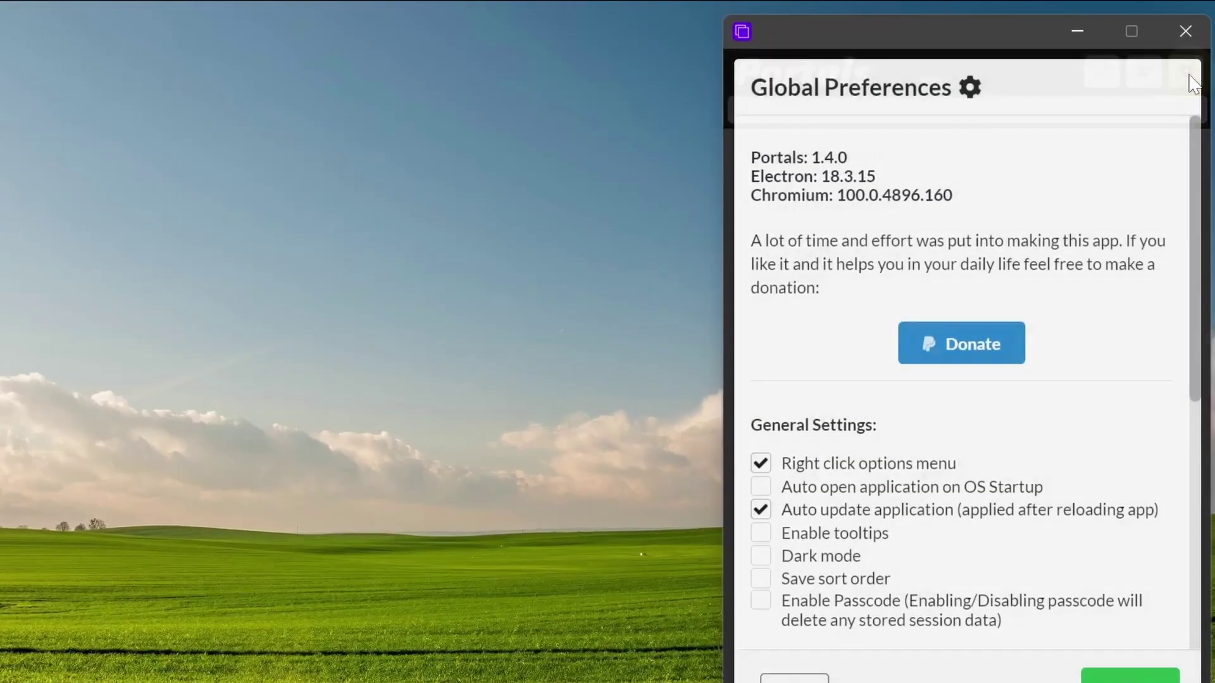
pyautogui.scroll(-4, 1116, 451)
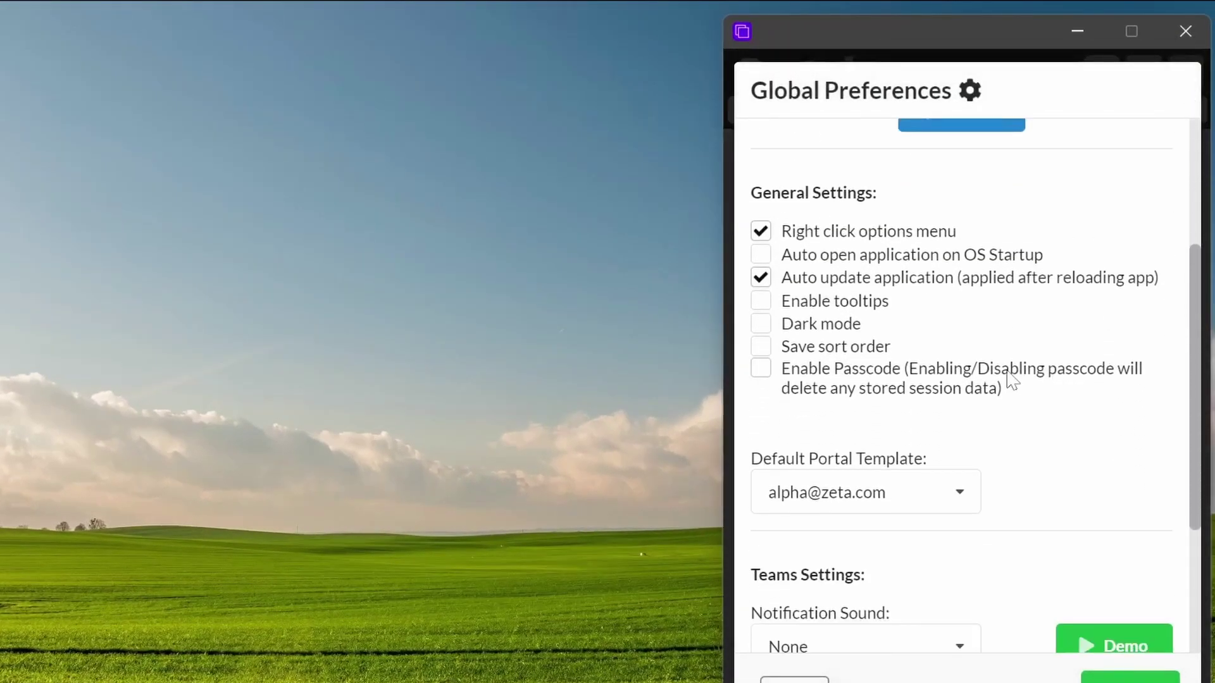
pyautogui.click(1167, 676)
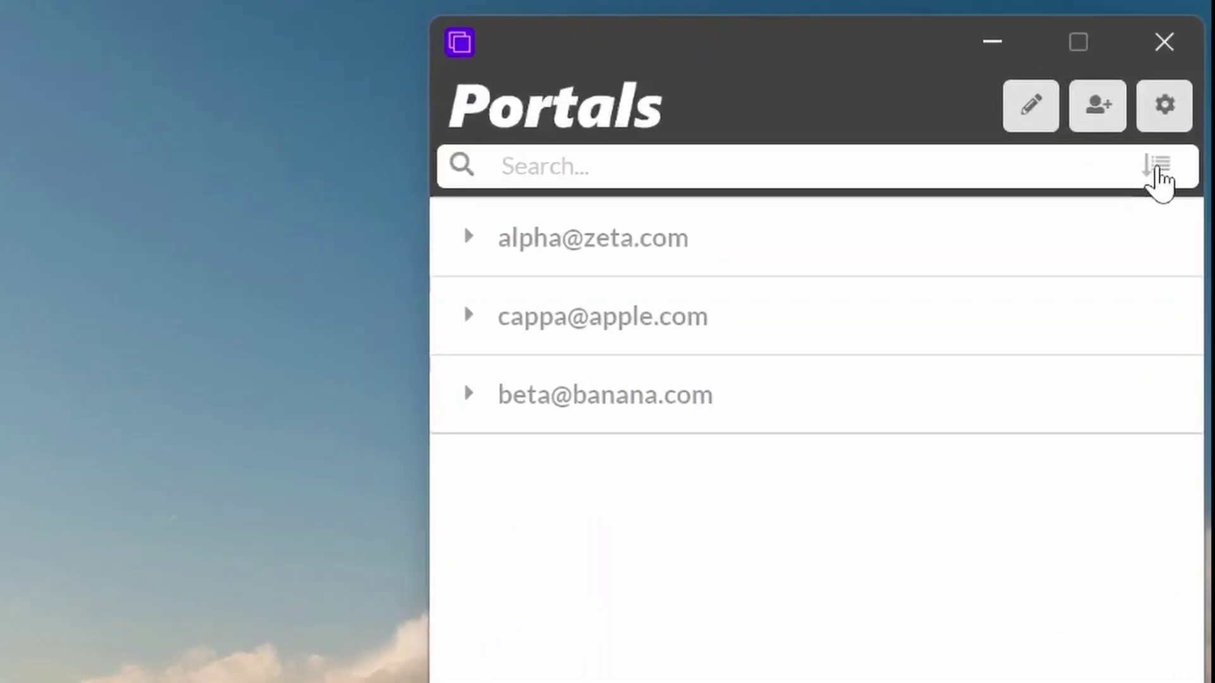
# Step: Cycle account sorting A-Z, by domain, back to custom order, then enter edit mode
pyautogui.click(1157, 169)
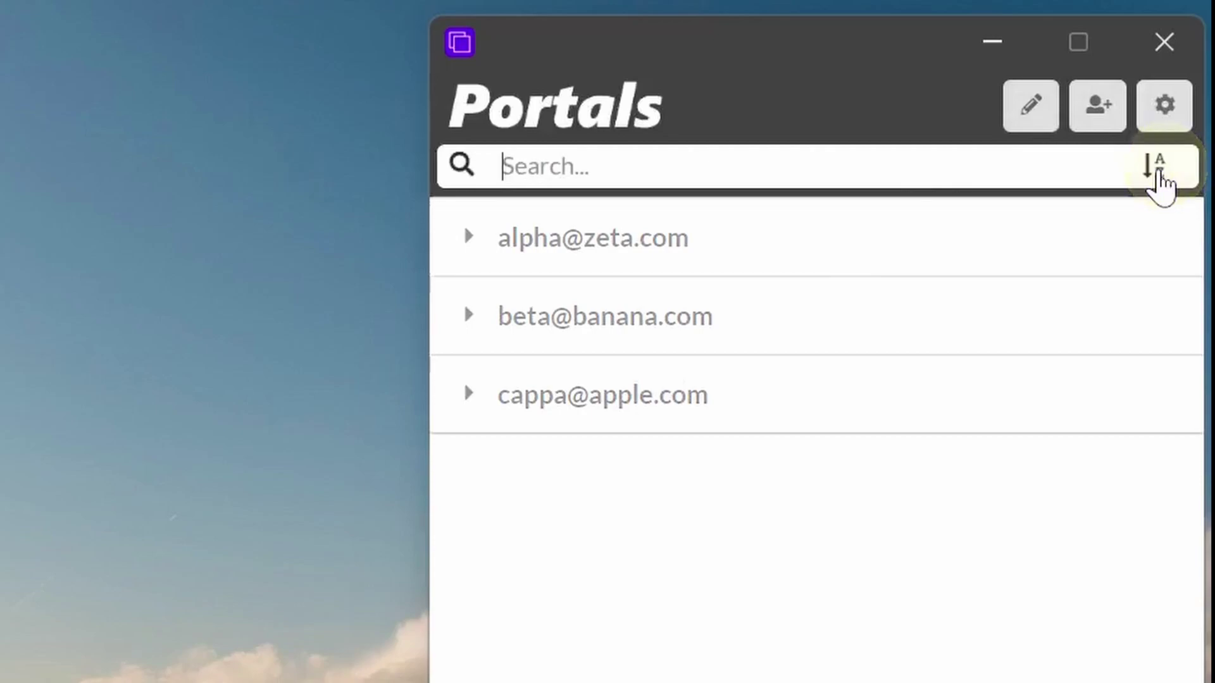
pyautogui.click(1163, 172)
pyautogui.click(1163, 172)
pyautogui.click(1035, 126)
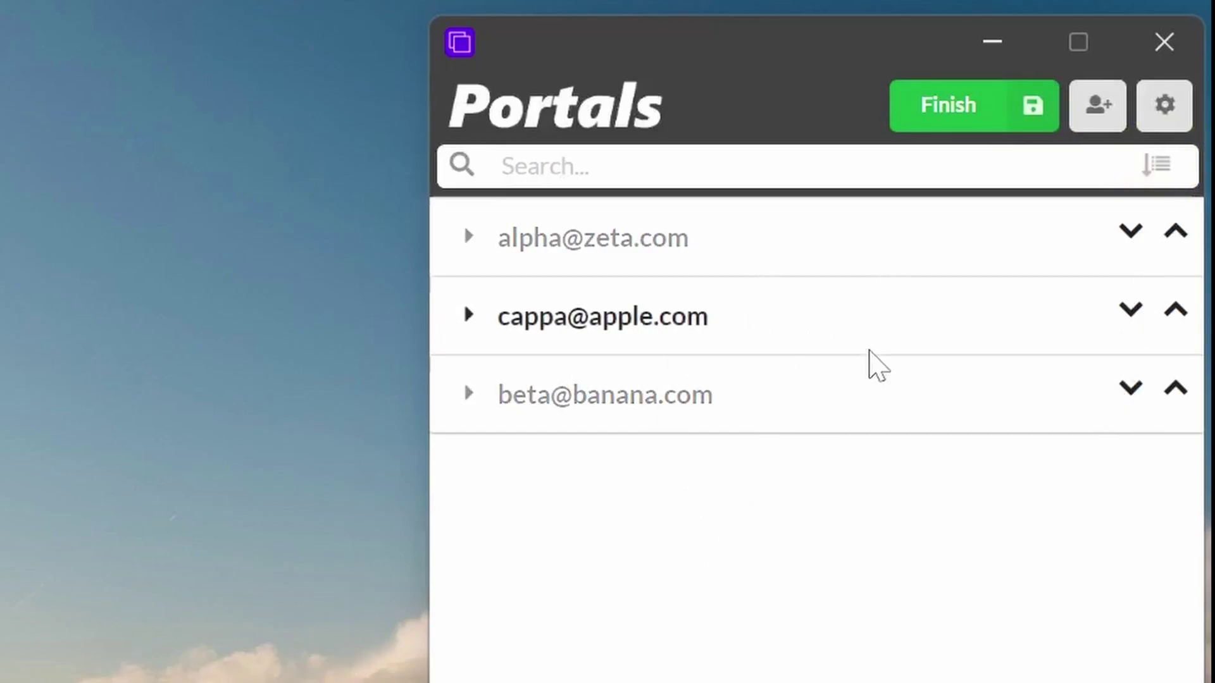
# Step: Finish reordering, then sort A-Z, by e-mail domain, and back to custom order
pyautogui.click(956, 115)
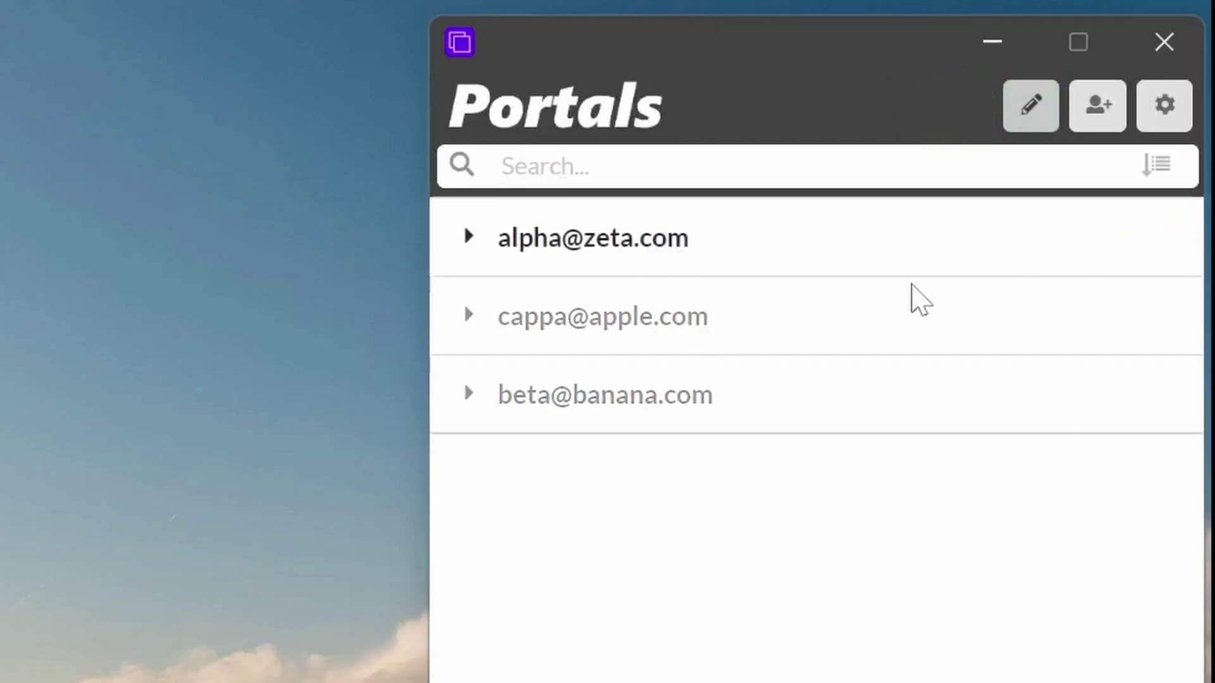
pyautogui.click(1157, 168)
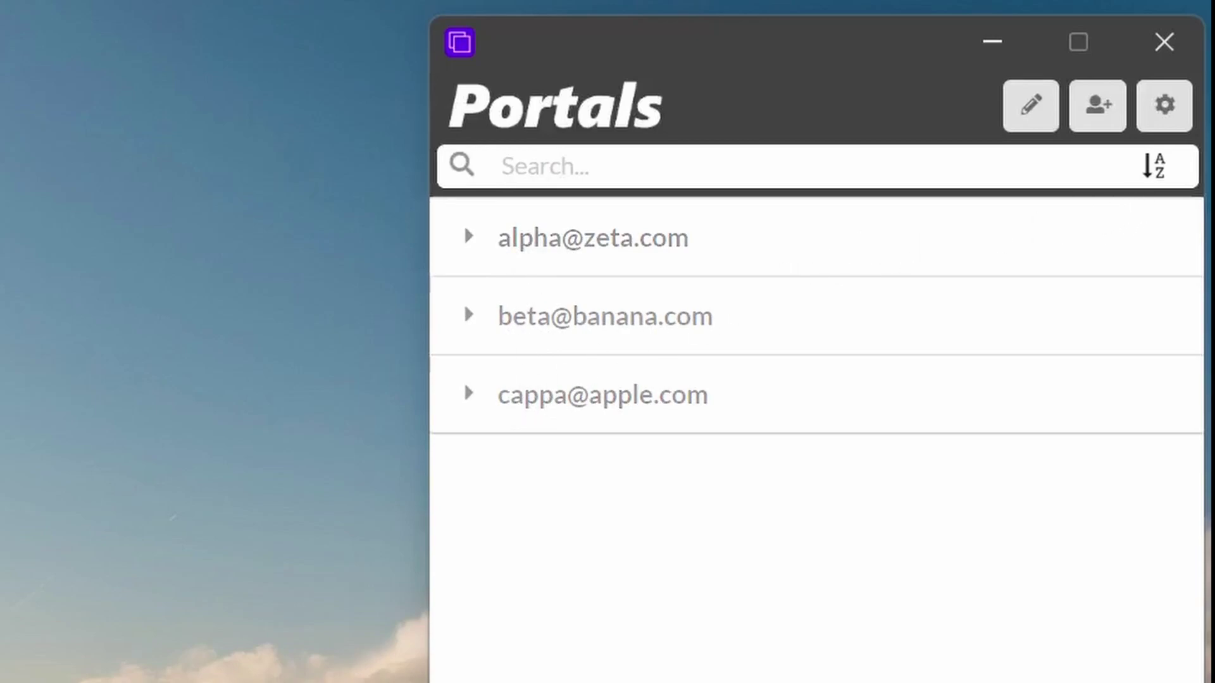
pyautogui.click(1153, 166)
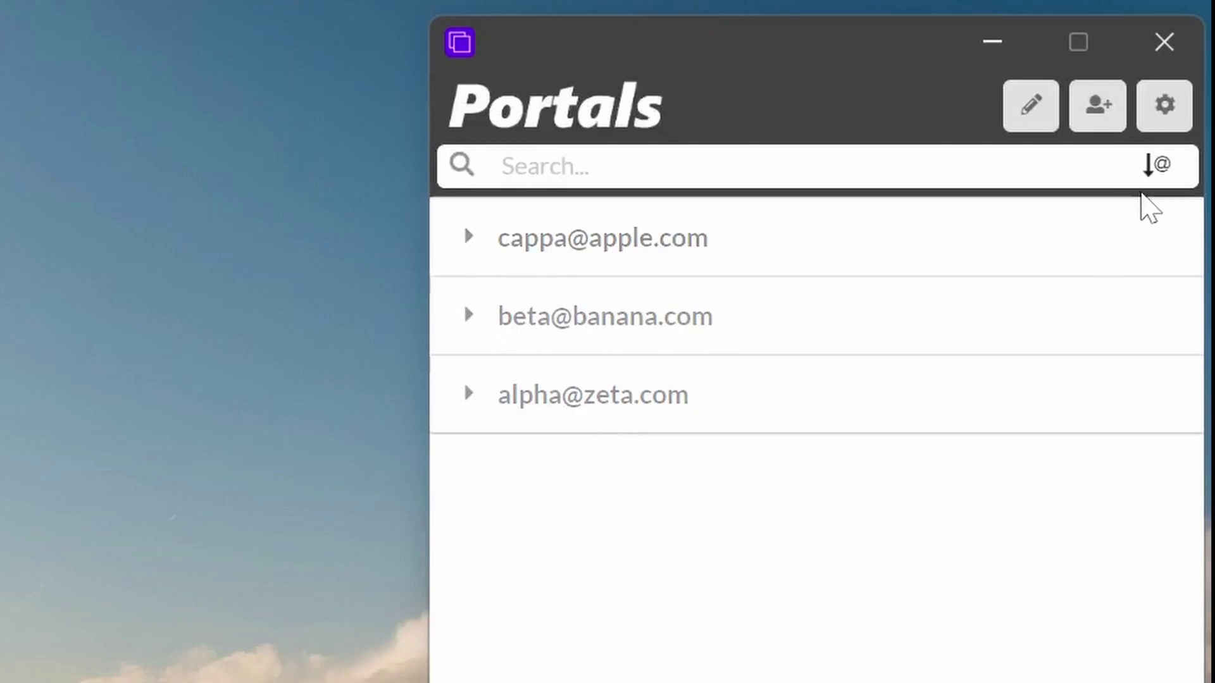
pyautogui.click(1158, 185)
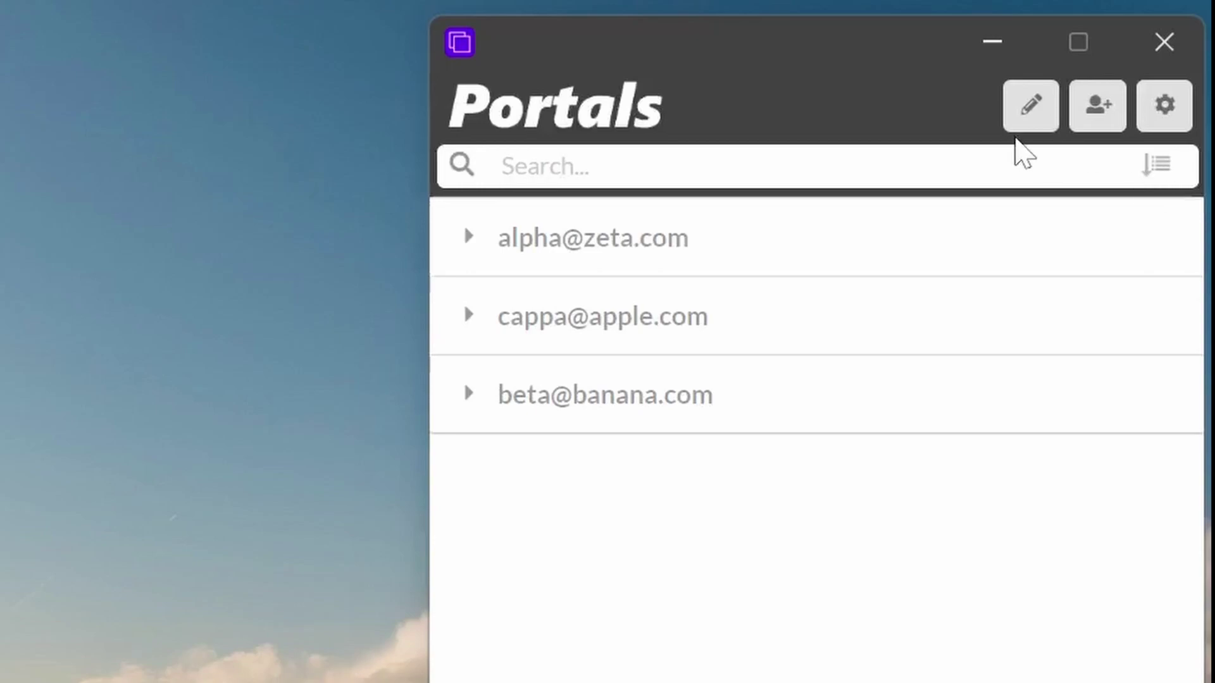
pyautogui.click(1167, 94)
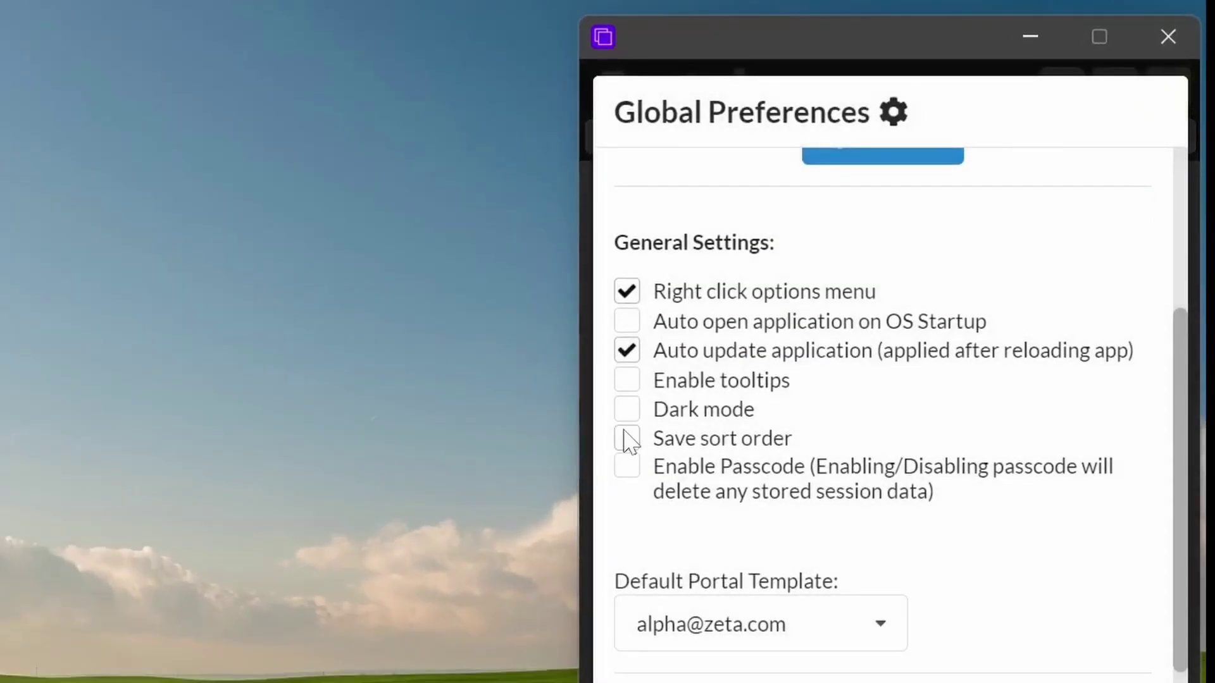
pyautogui.click(627, 411)
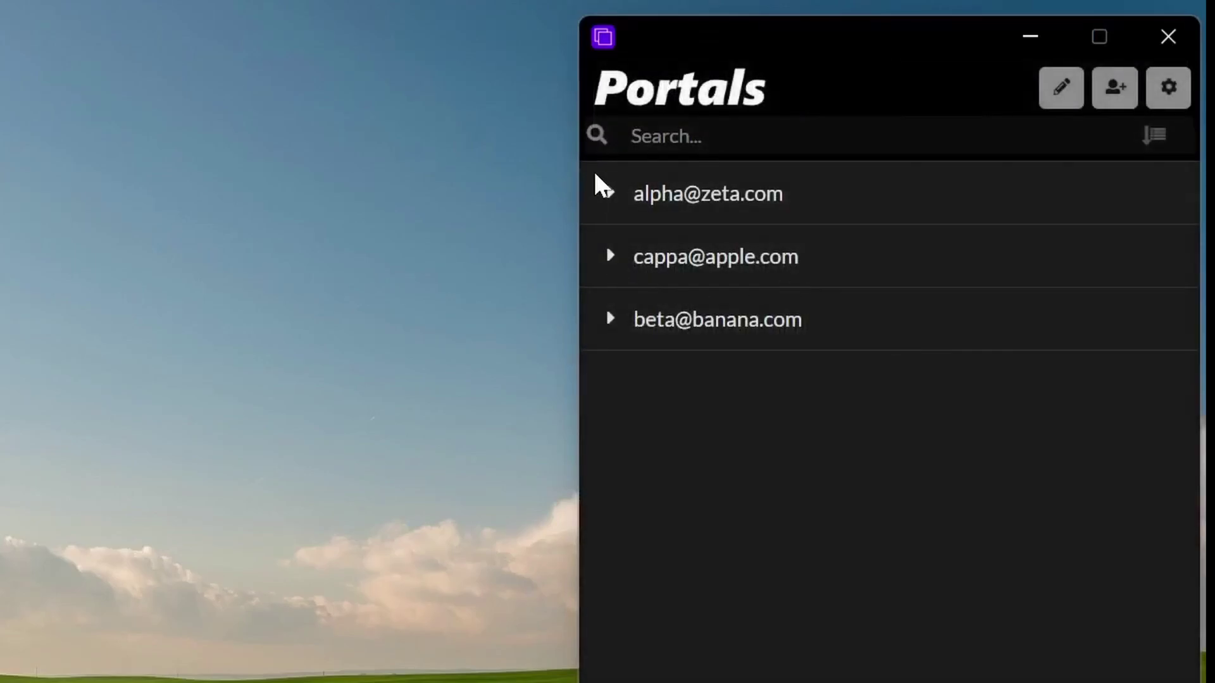
pyautogui.click(594, 187)
pyautogui.scroll(-5, 1040, 676)
pyautogui.scroll(5, 835, 453)
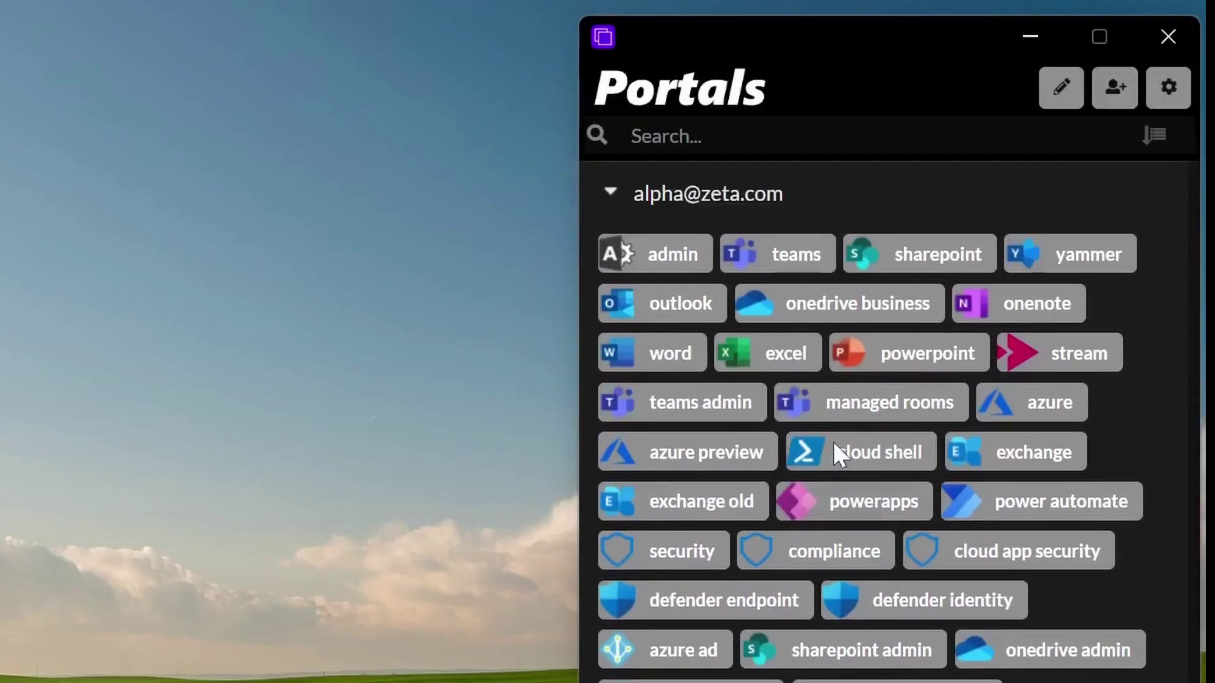
pyautogui.click(616, 188)
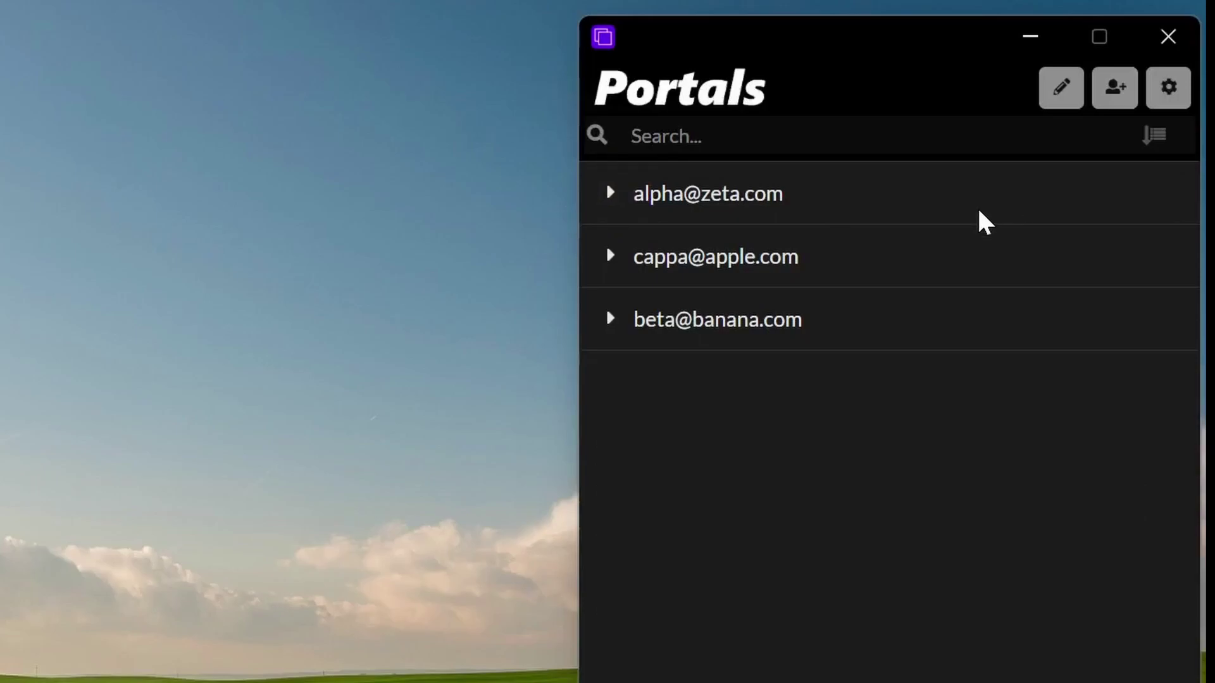
pyautogui.click(1169, 101)
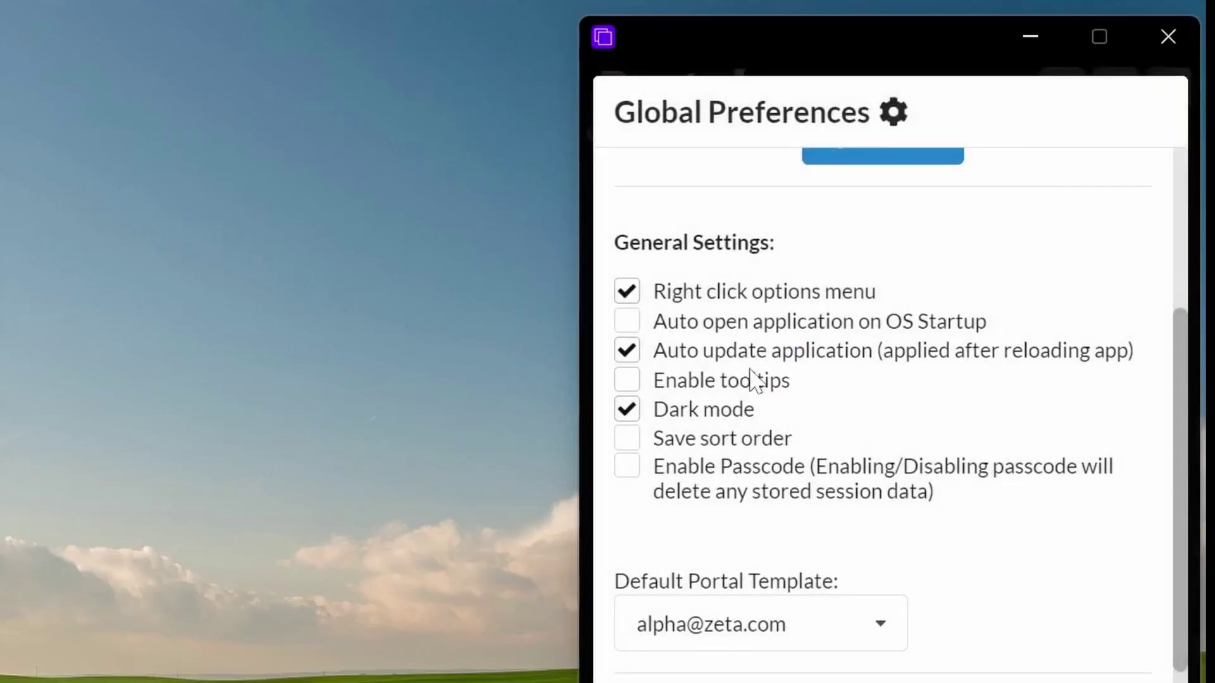
pyautogui.click(628, 410)
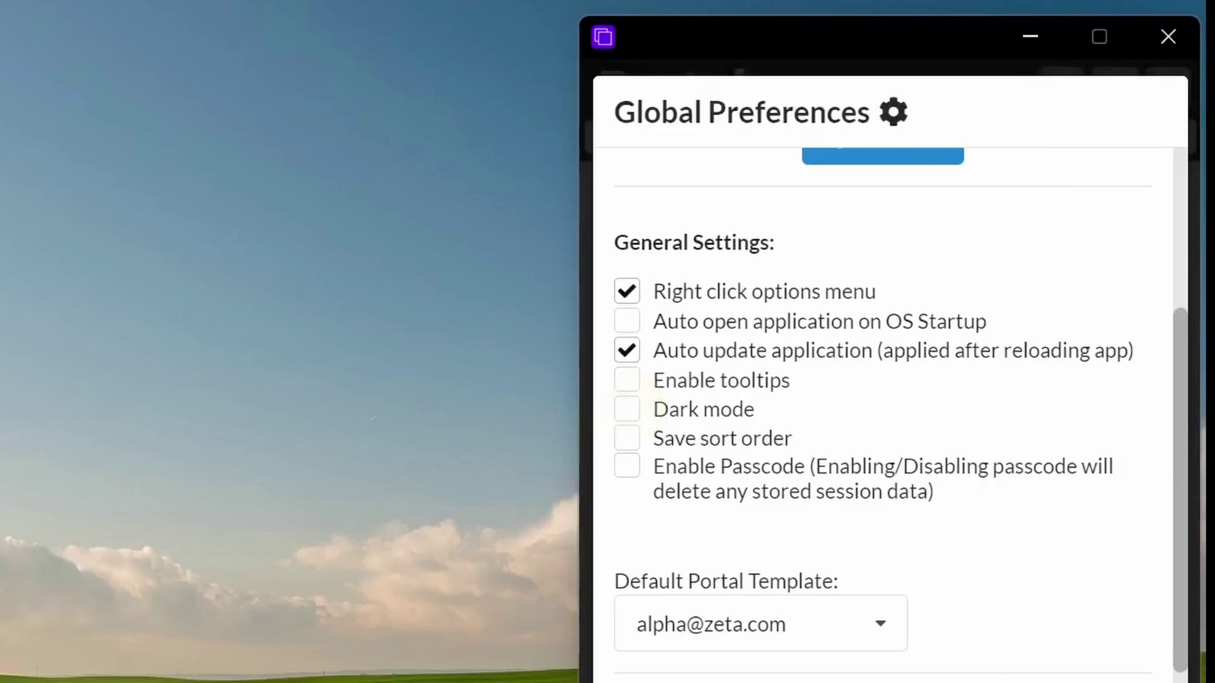
pyautogui.press('Escape')
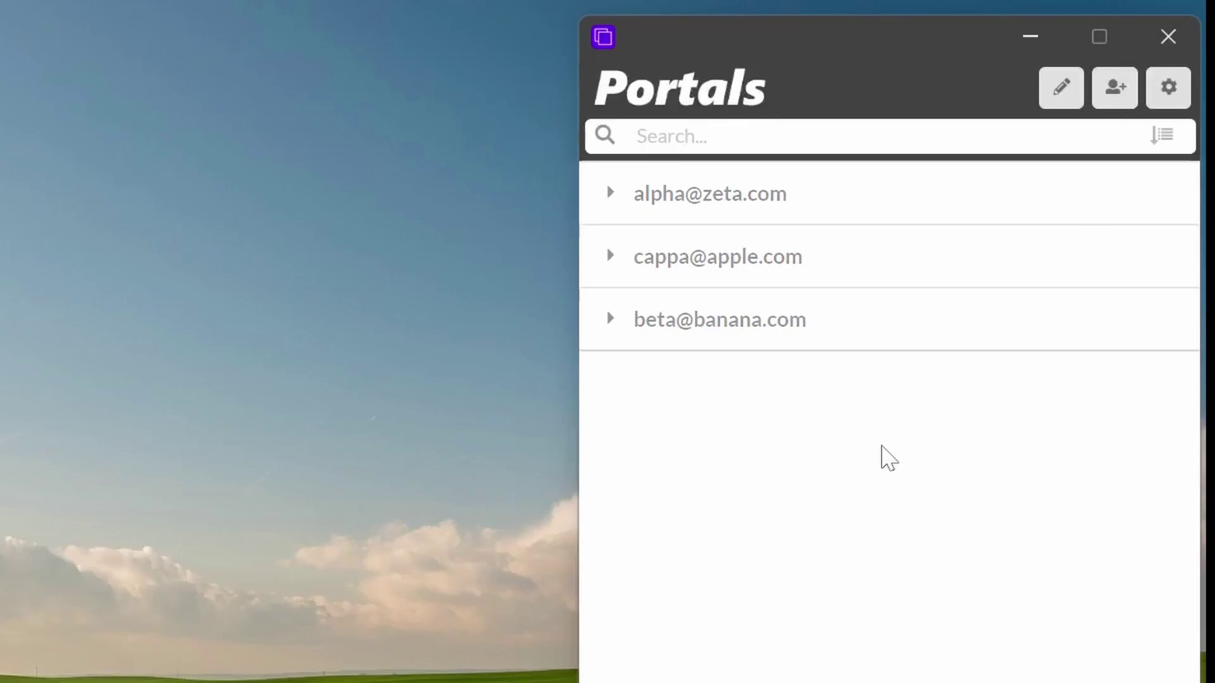
# Step: Cycle the Portals title through its fonts until it shows thin all-capitals lettering
pyautogui.click(743, 98)
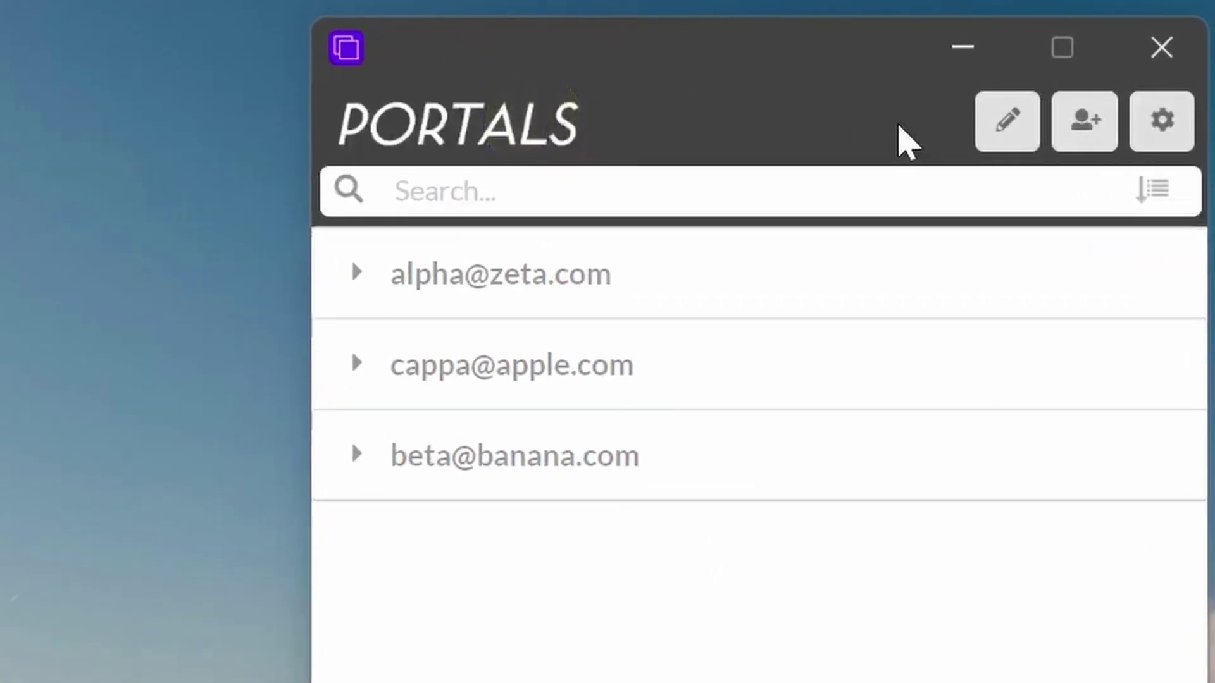
pyautogui.click(516, 127)
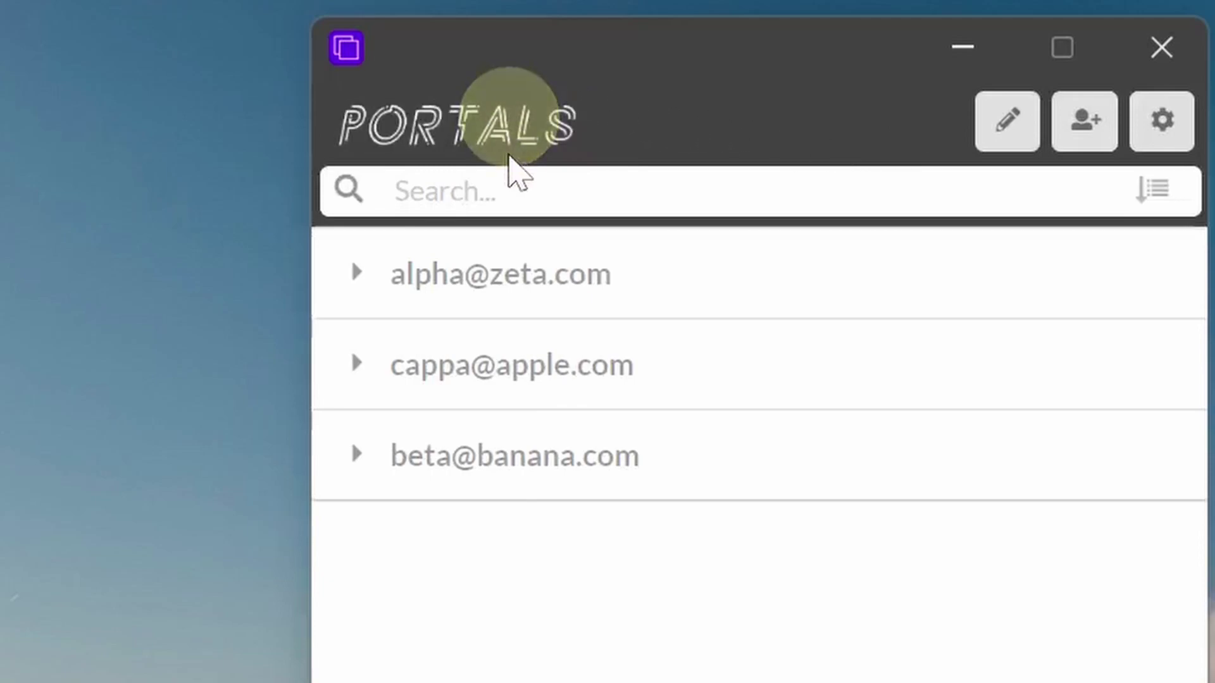
pyautogui.click(515, 126)
pyautogui.click(515, 126)
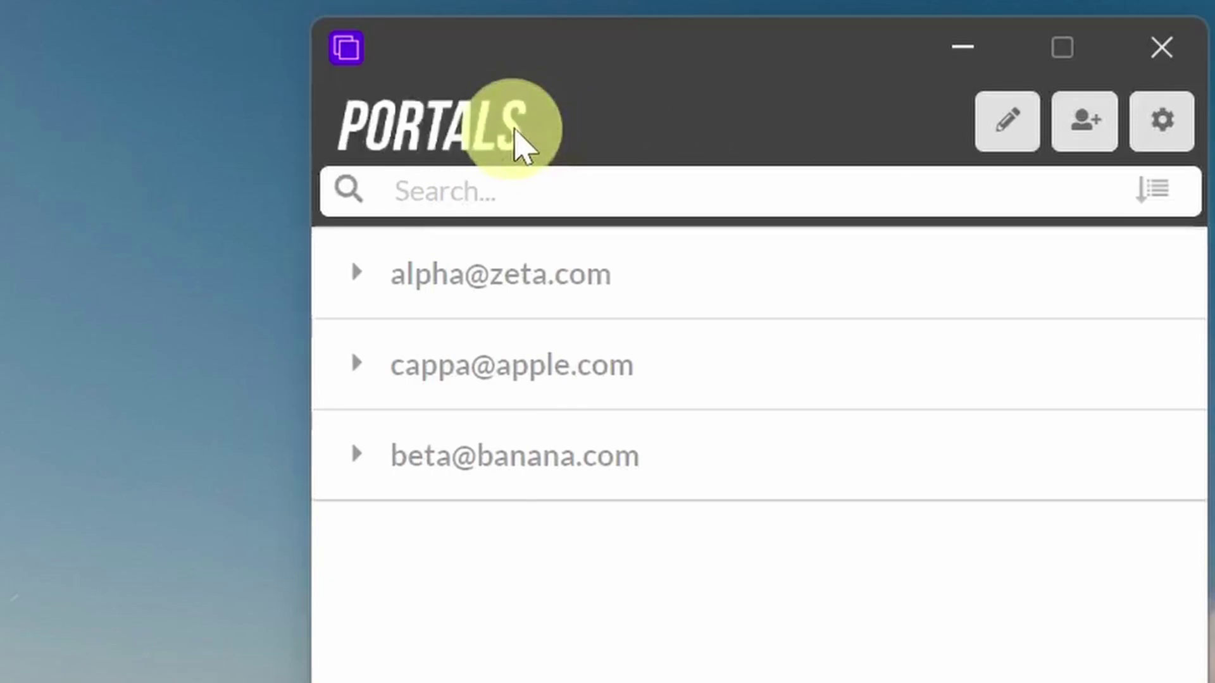
pyautogui.click(515, 127)
pyautogui.click(516, 129)
pyautogui.click(523, 138)
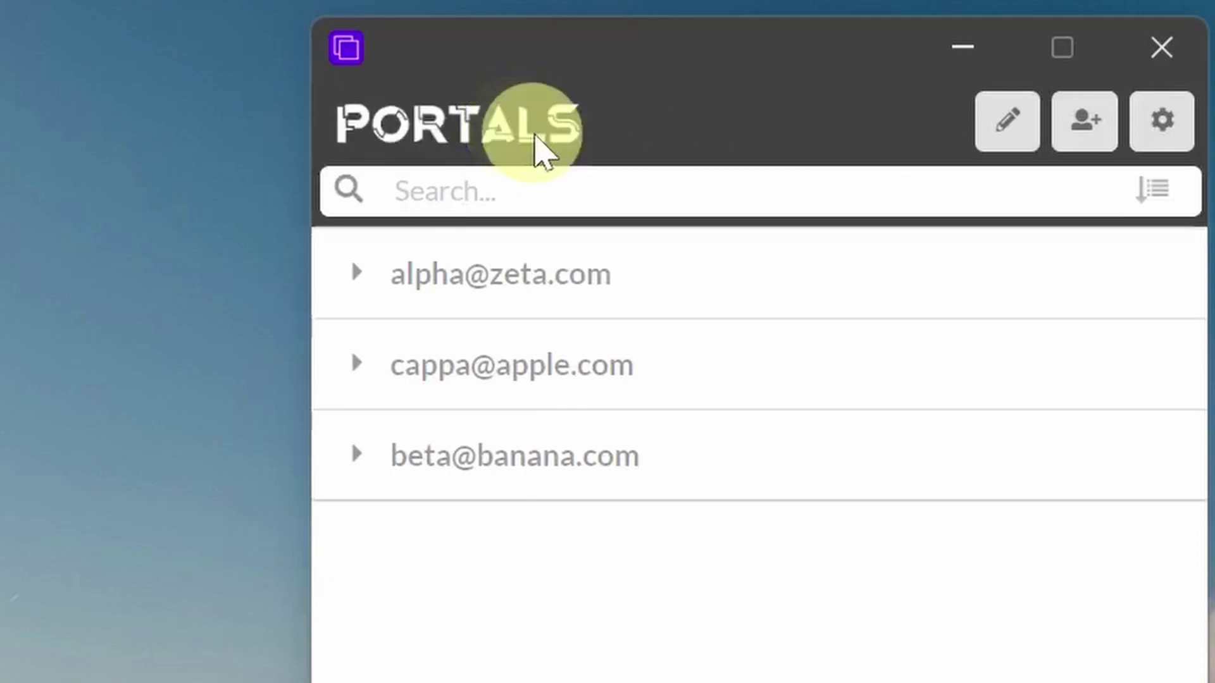
pyautogui.click(534, 134)
pyautogui.click(538, 130)
pyautogui.click(544, 133)
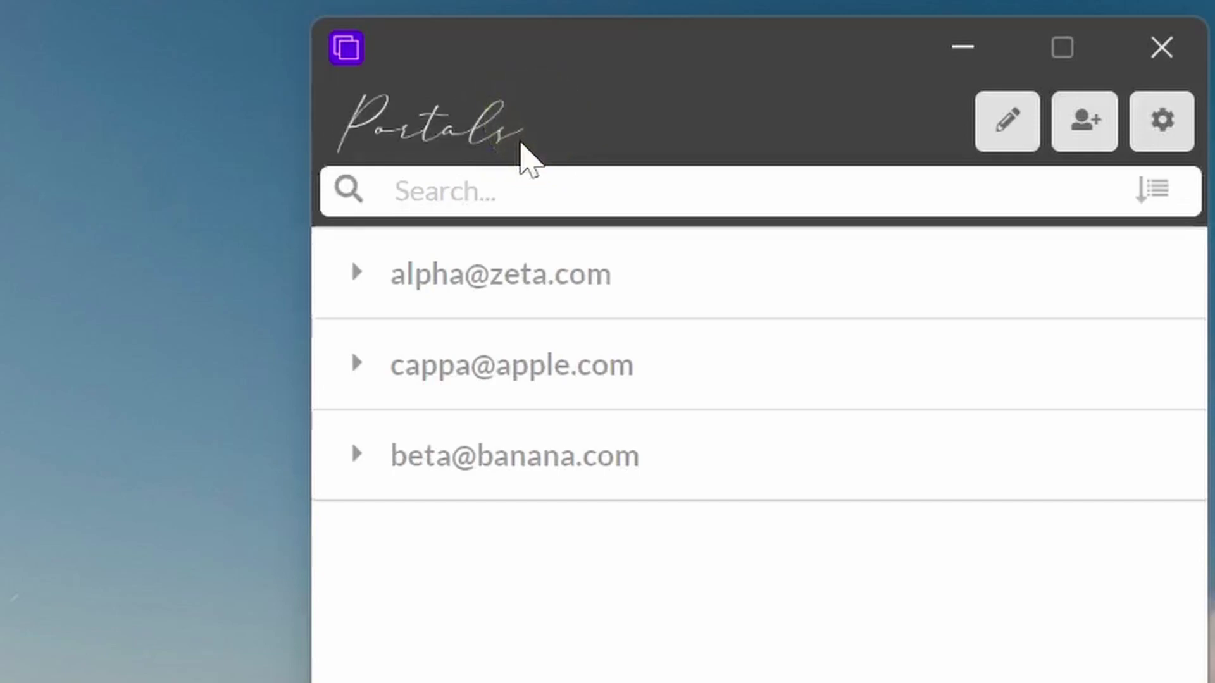
pyautogui.click(522, 129)
pyautogui.click(534, 123)
pyautogui.click(541, 123)
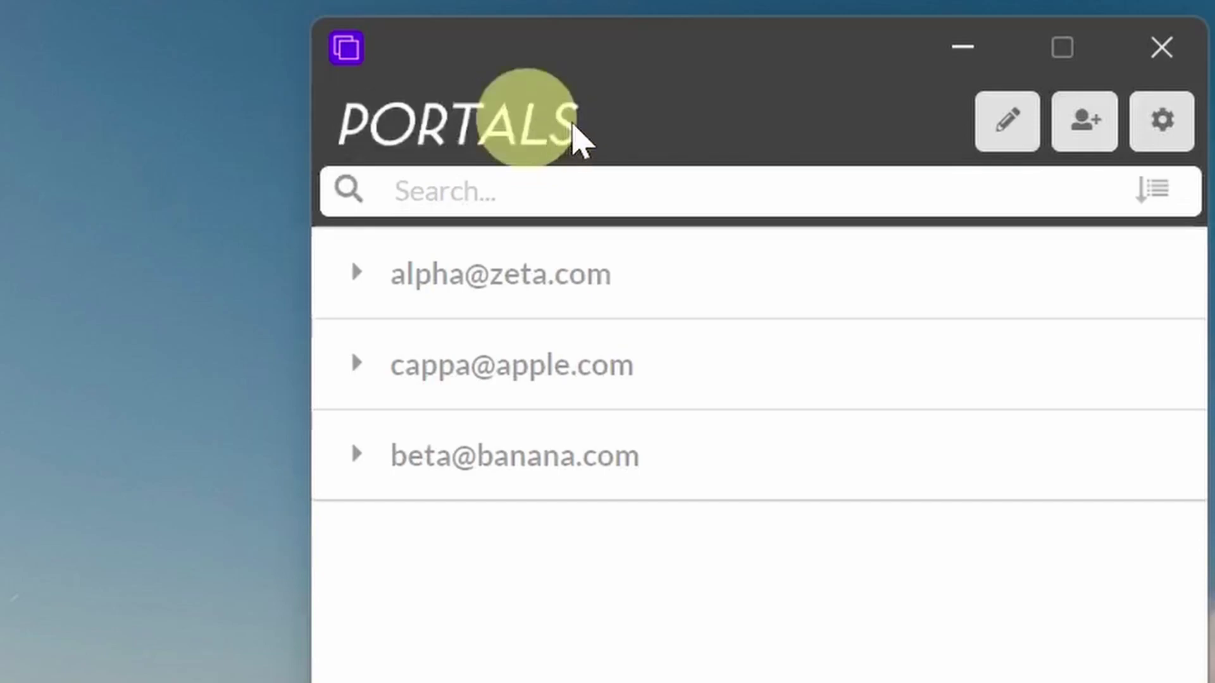